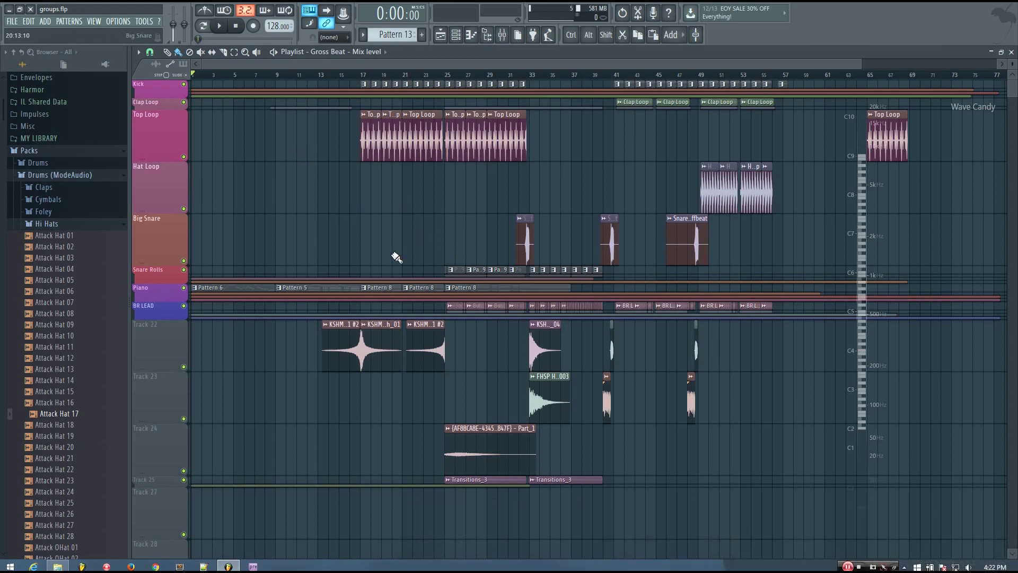
Step: Show every group's member tracks at even heights, then resize Track 4's row by dragging its edge
scroll(331, 243, "down", 3)
scroll(332, 244, "up", 3)
scroll(139, 312, "up", 3)
scroll(137, 286, "up", 3)
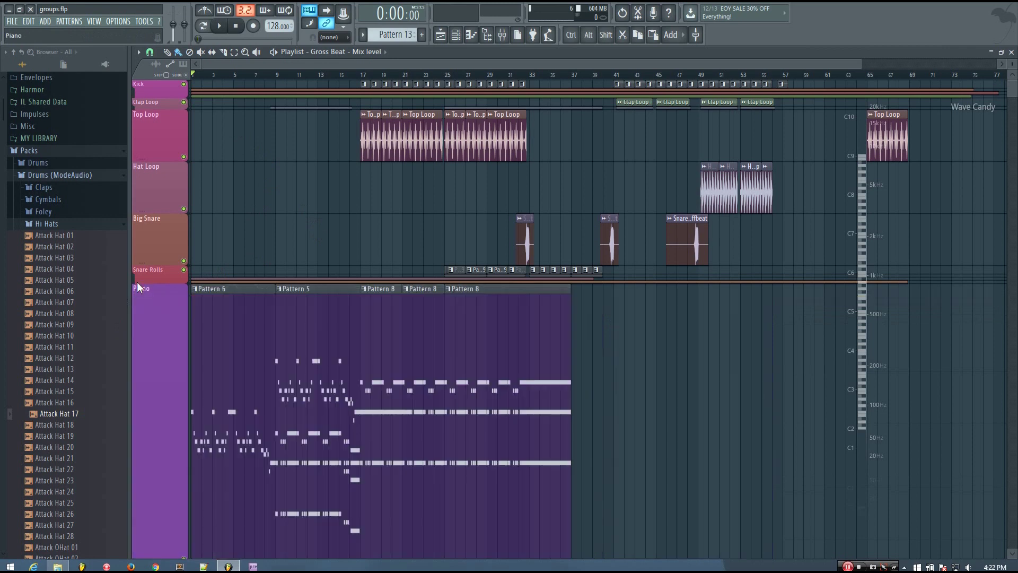
scroll(139, 275, "up", 3)
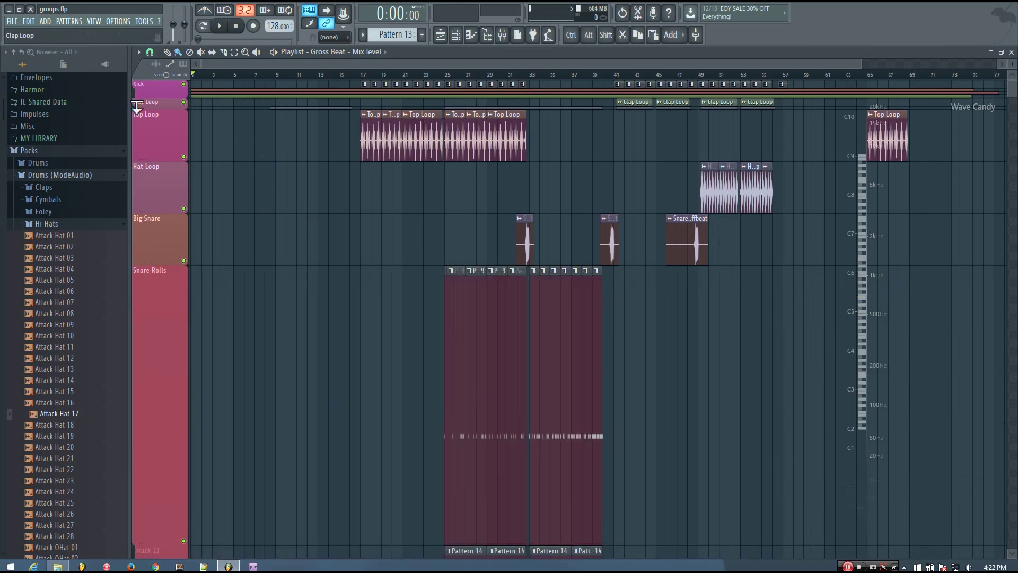
scroll(141, 98, "up", 3)
scroll(141, 94, "up", 3)
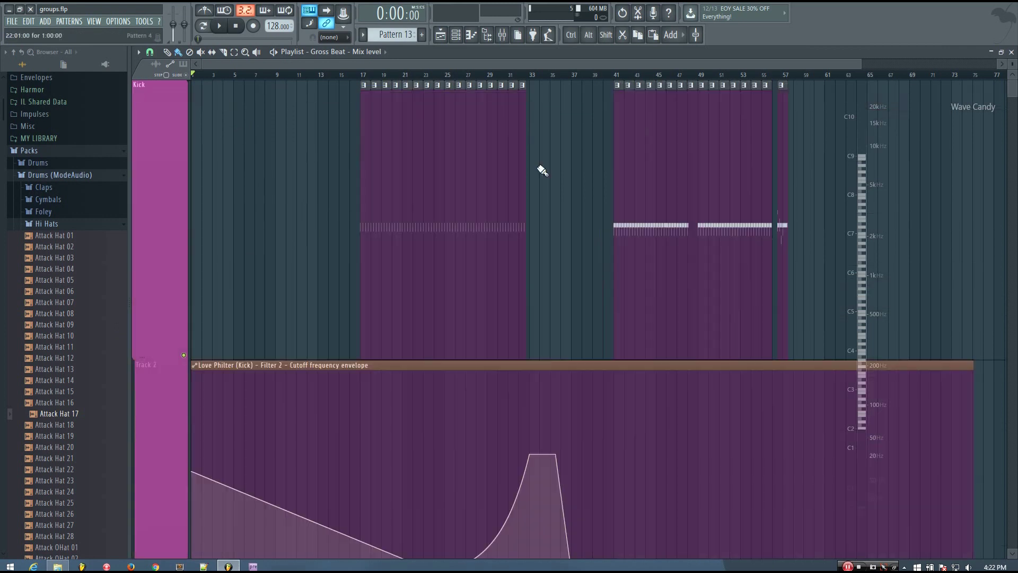
left_click(1009, 61)
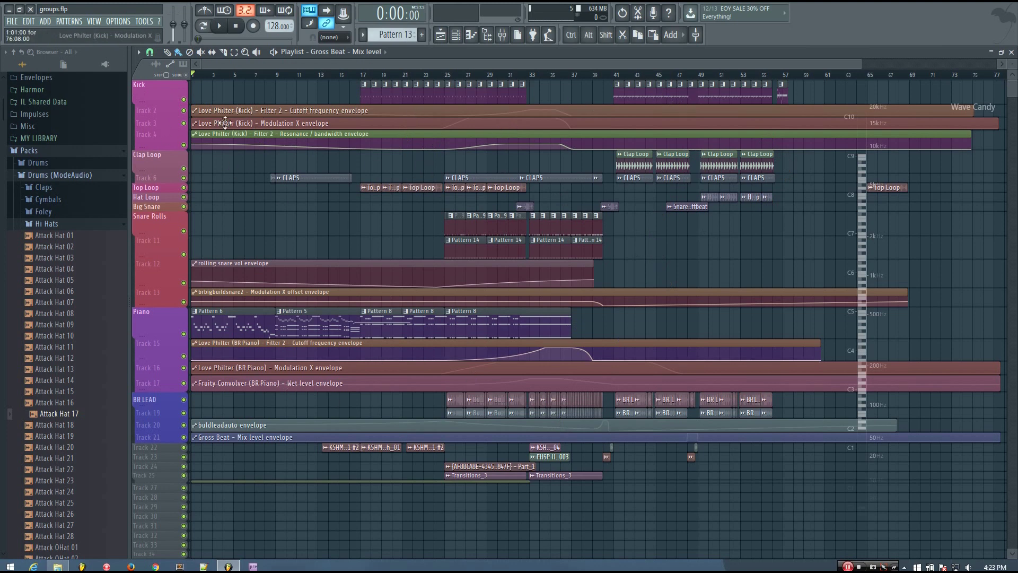
left_click_drag(149, 148, 389, 145)
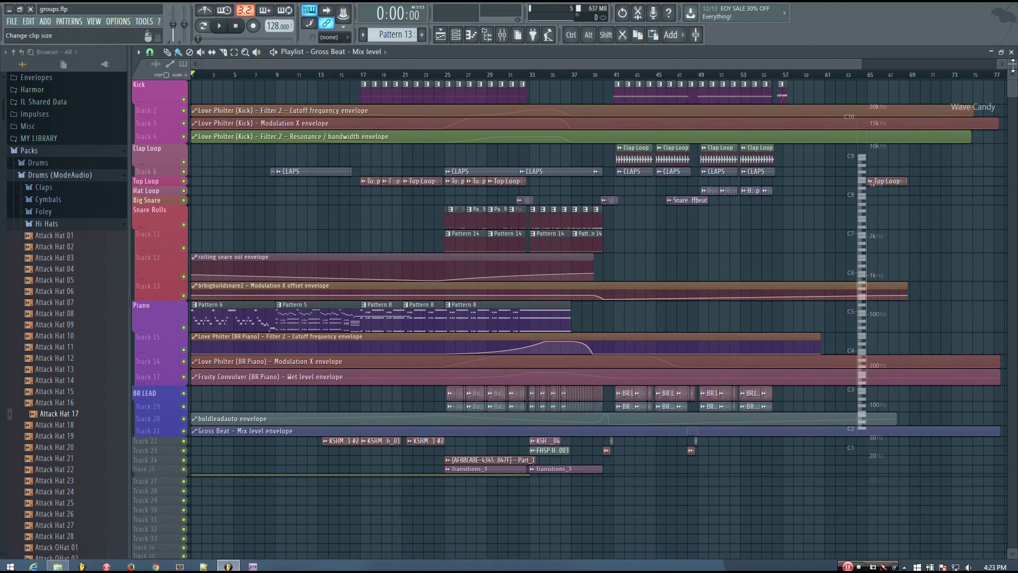
Step: Fold the Kick, Clap Loop, Snare Rolls, Piano and BR LEAD groups down to their parent tracks
left_click(143, 88)
left_click(137, 105)
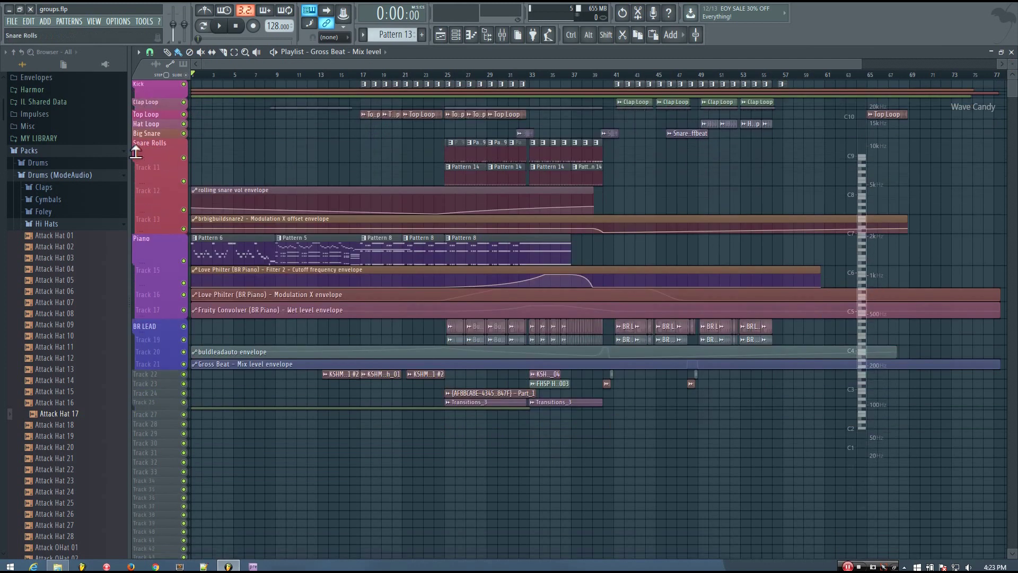
left_click(137, 157)
left_click(137, 166)
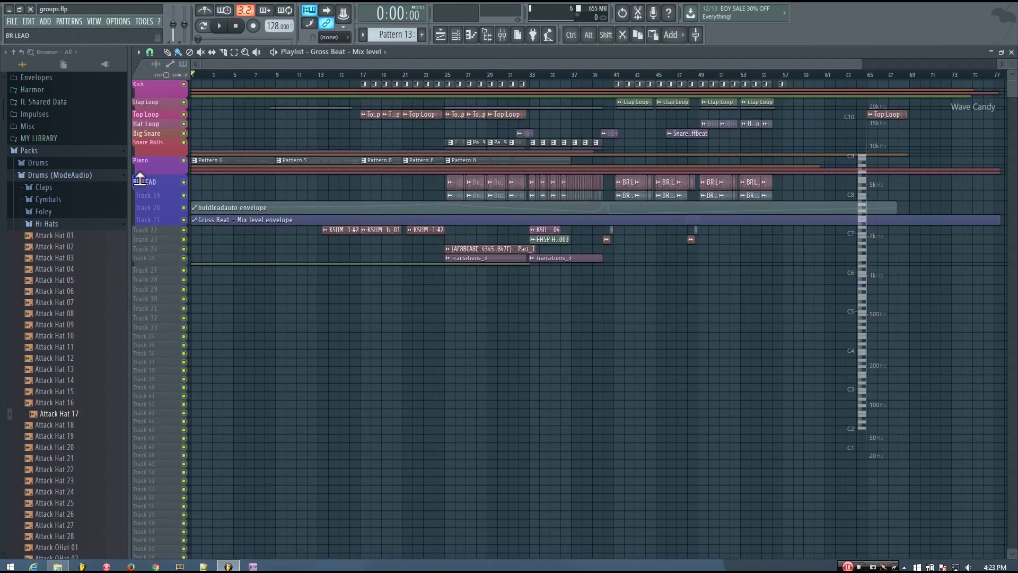
left_click(139, 179)
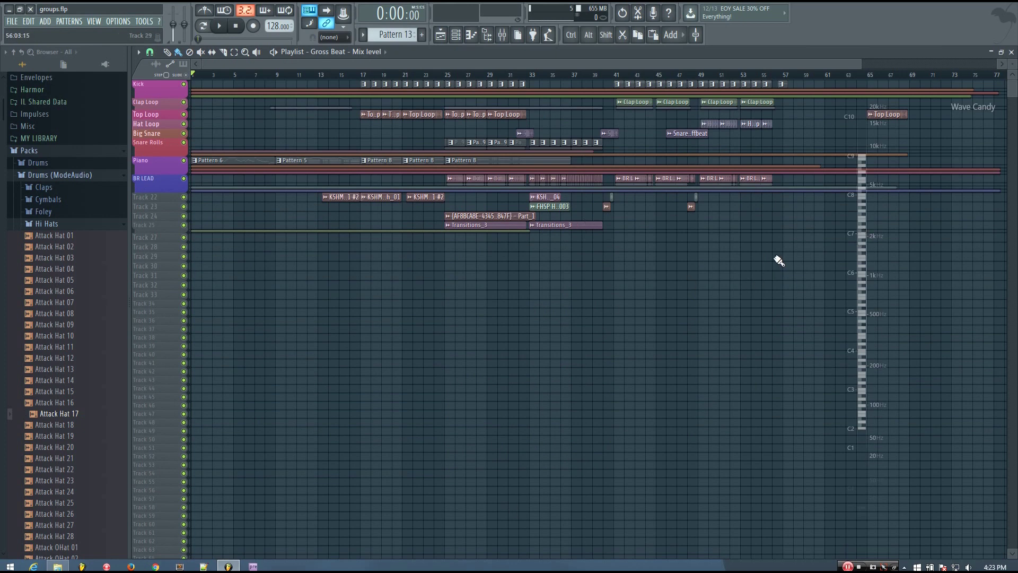
scroll(1012, 69, "up", 3)
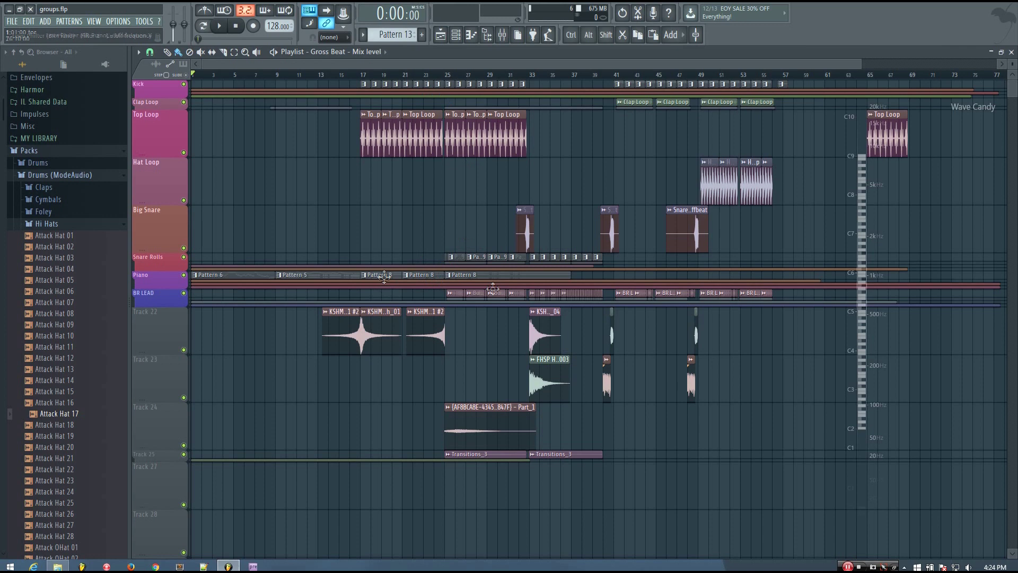
Step: Open the Kick group, drag the Kick track's edge up to shorten it, and restore compact rows
left_click(139, 89)
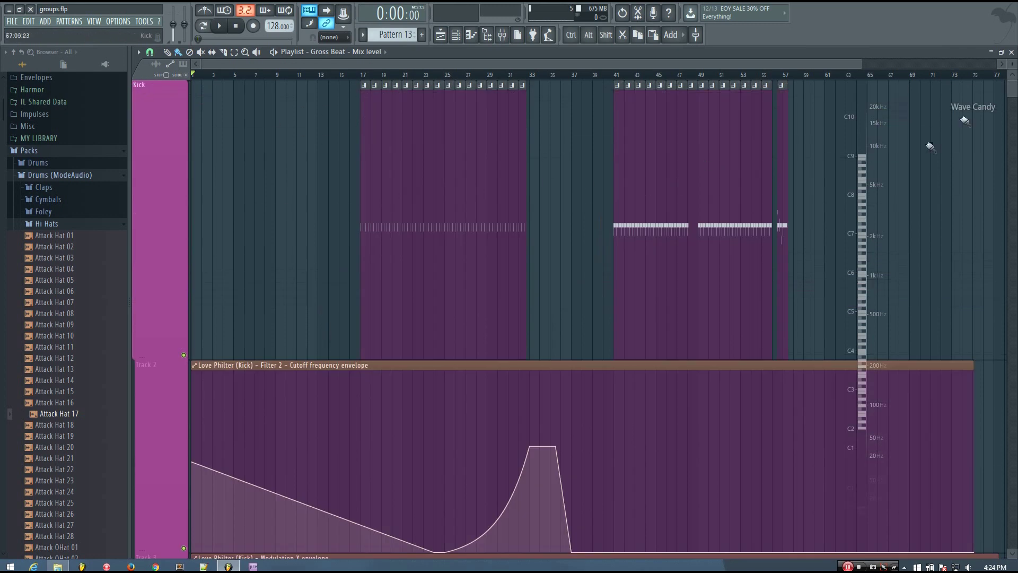
scroll(1012, 66, "down", 2)
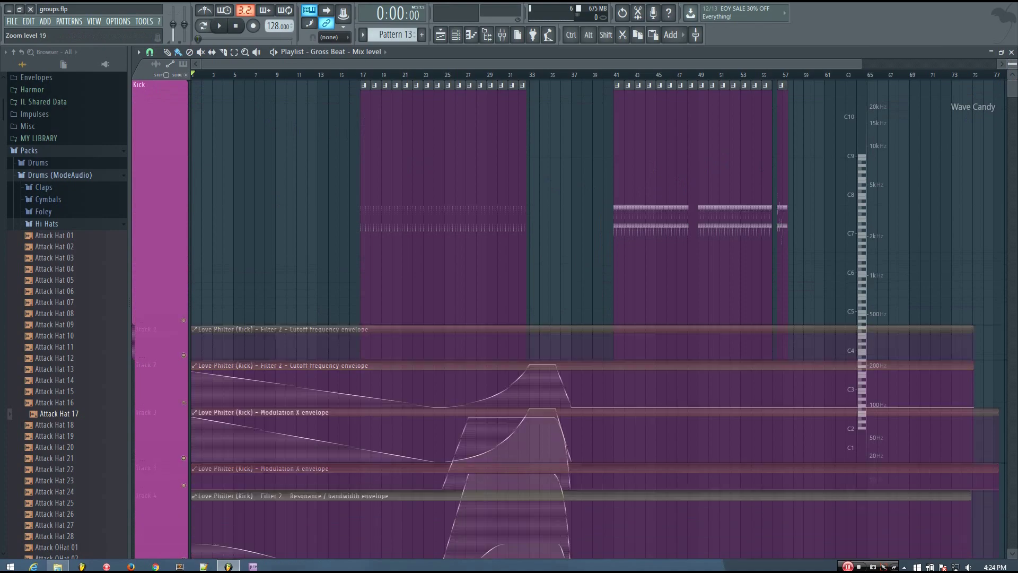
scroll(1012, 66, "up", 2)
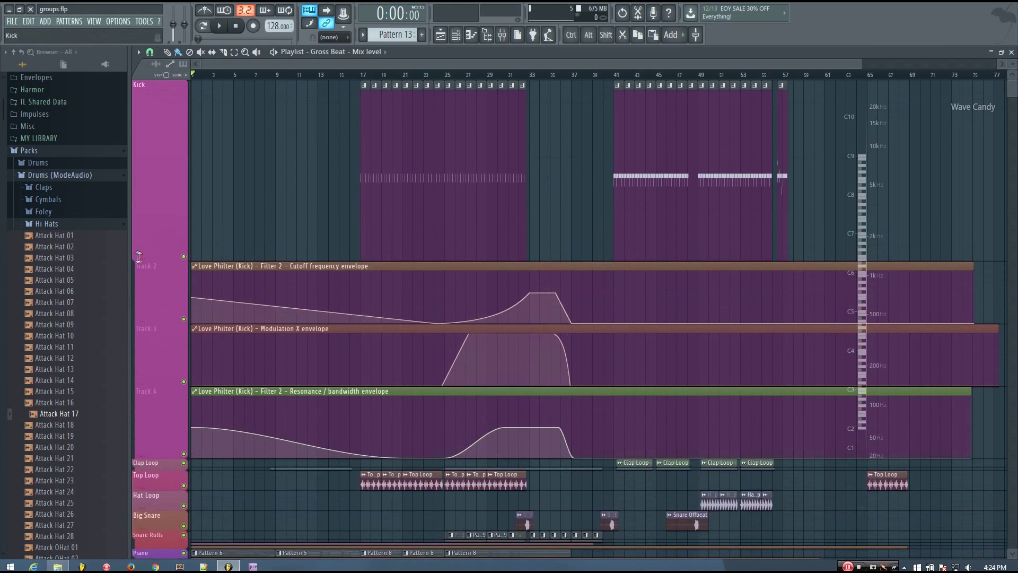
left_click_drag(139, 257, 139, 147)
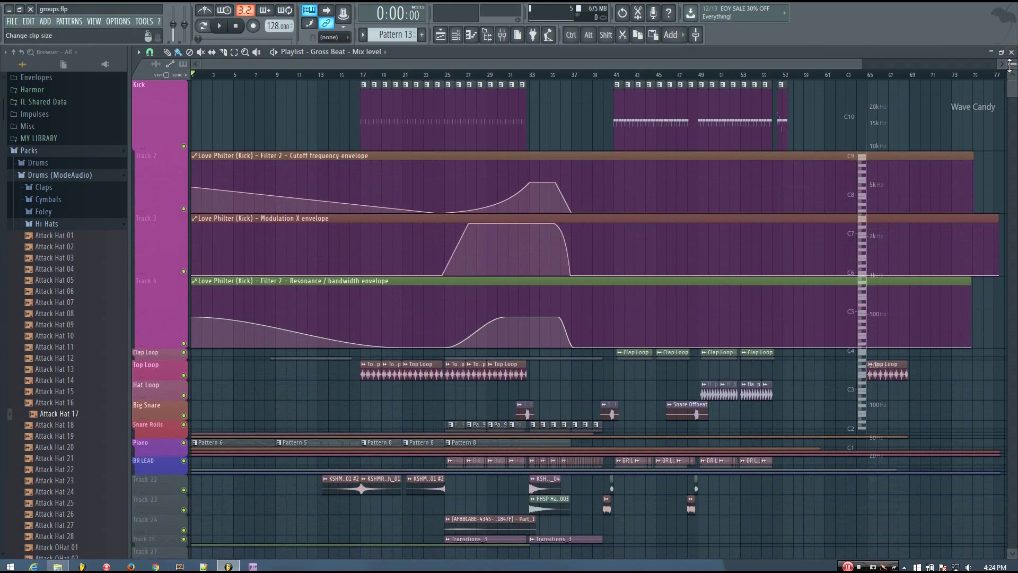
scroll(1010, 65, "up", 3)
scroll(1009, 66, "down", 1)
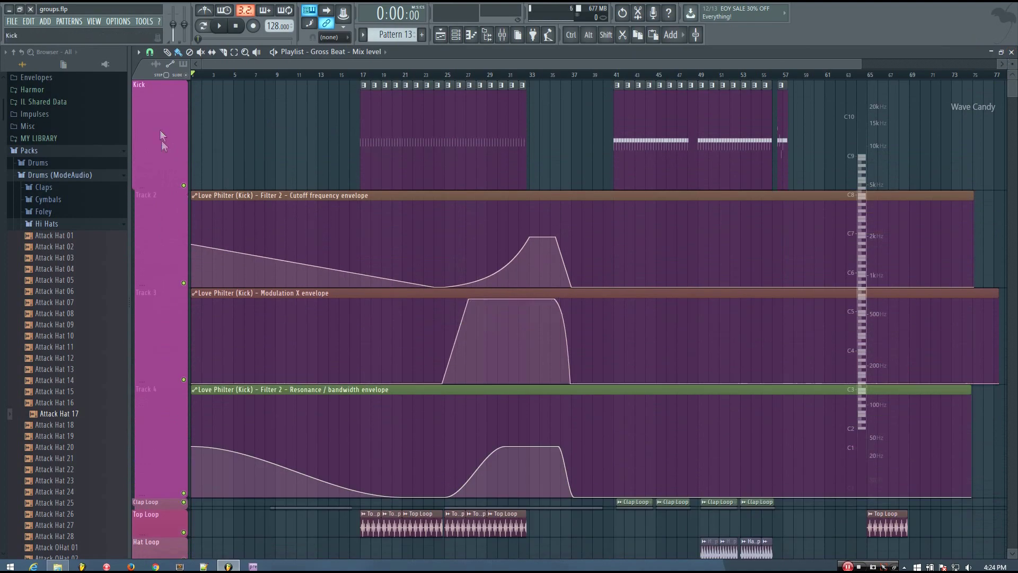
scroll(140, 132, "down", 3)
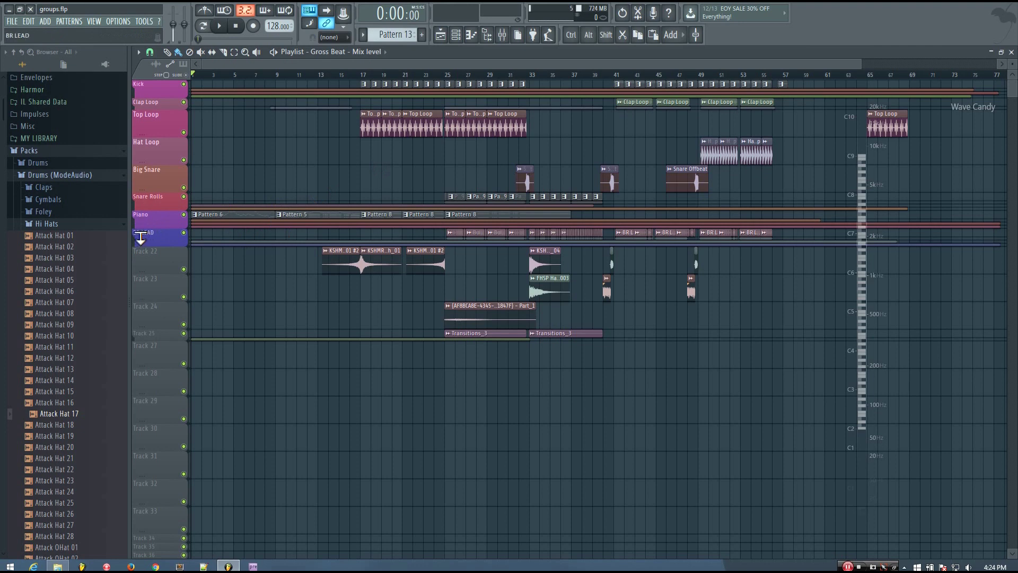
left_click(140, 239)
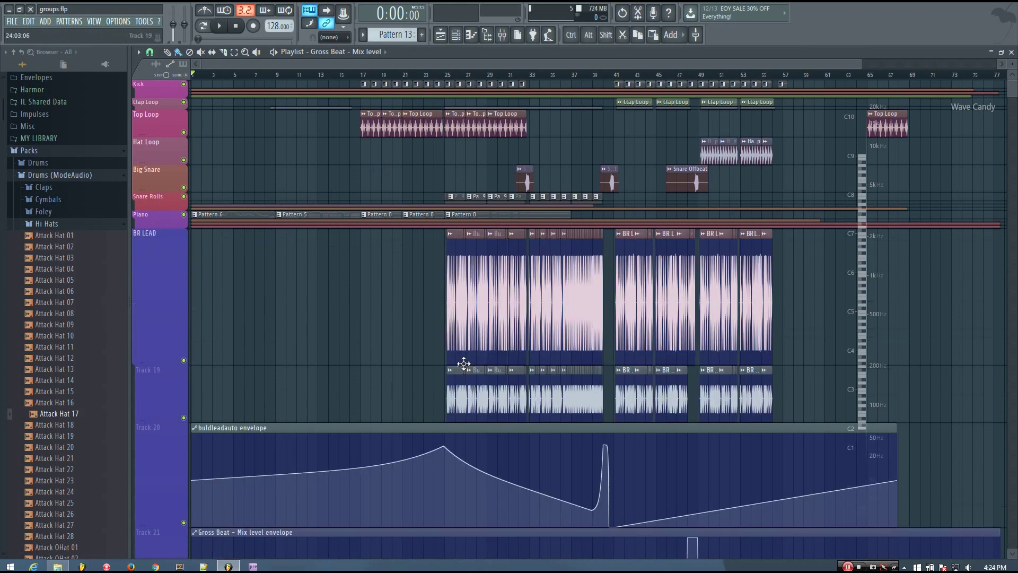
scroll(372, 360, "down", 4)
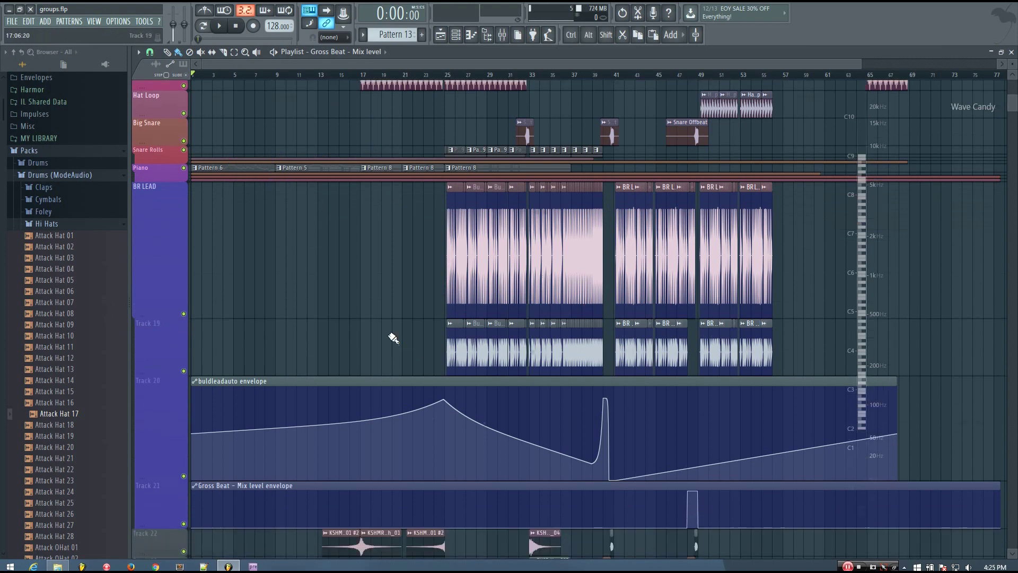
scroll(166, 227, "up", 2)
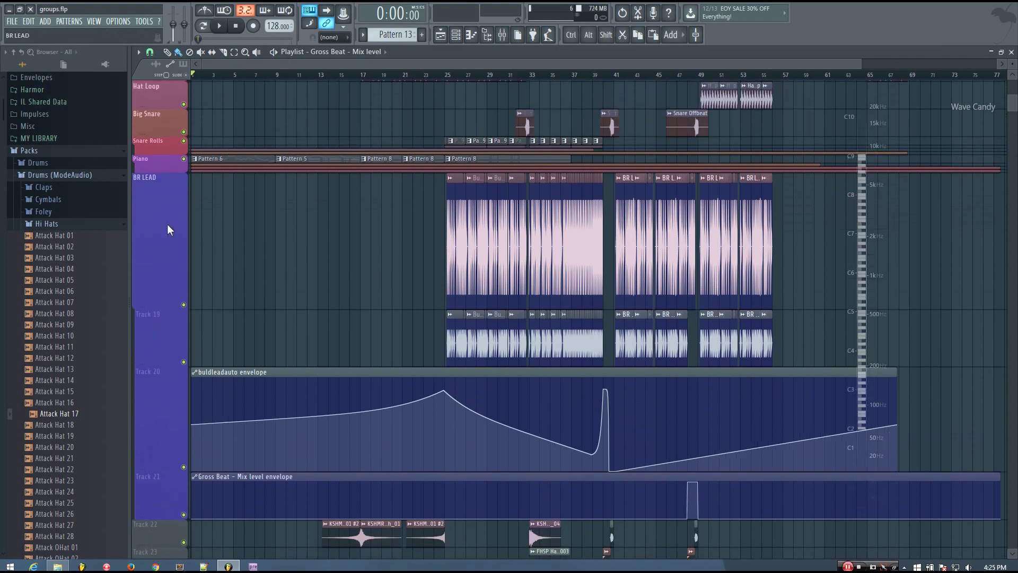
left_click(132, 206)
scroll(239, 223, "up", 2)
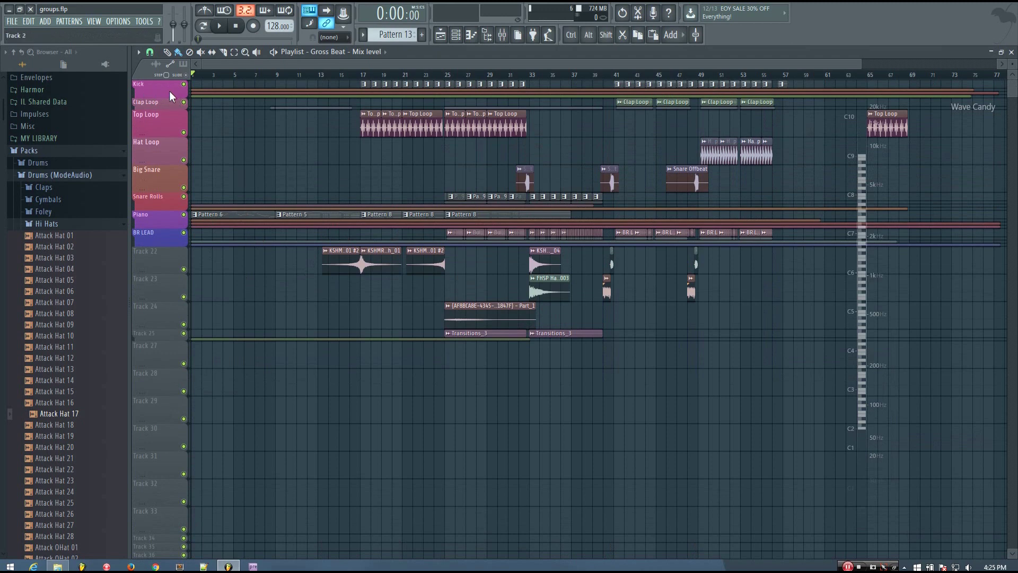
Step: Expand the Piano group twice to inspect its envelopes, folding it back to one row each time
left_click(140, 218)
scroll(438, 338, "down", 5)
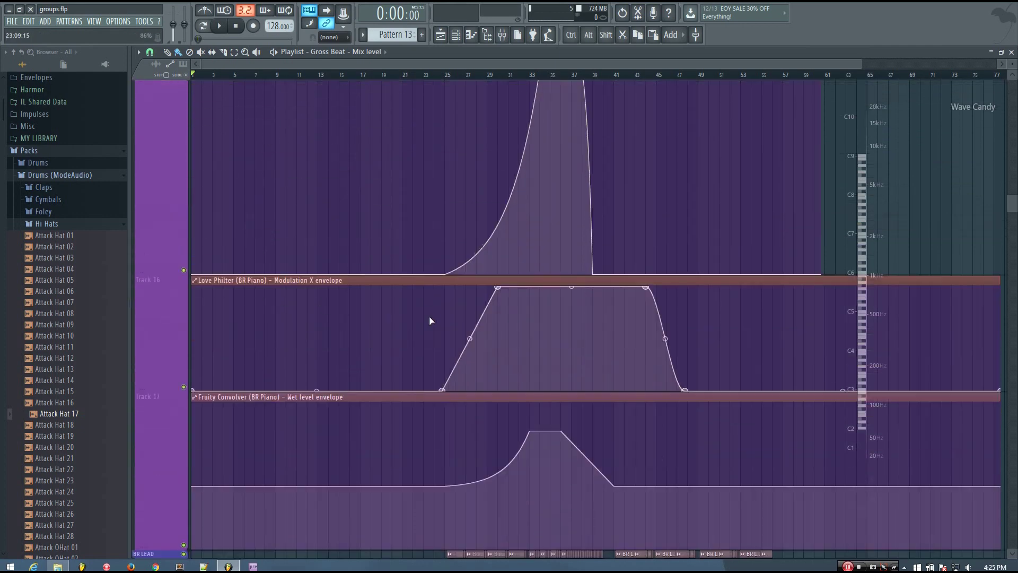
scroll(430, 320, "down", 2)
scroll(432, 319, "up", 6)
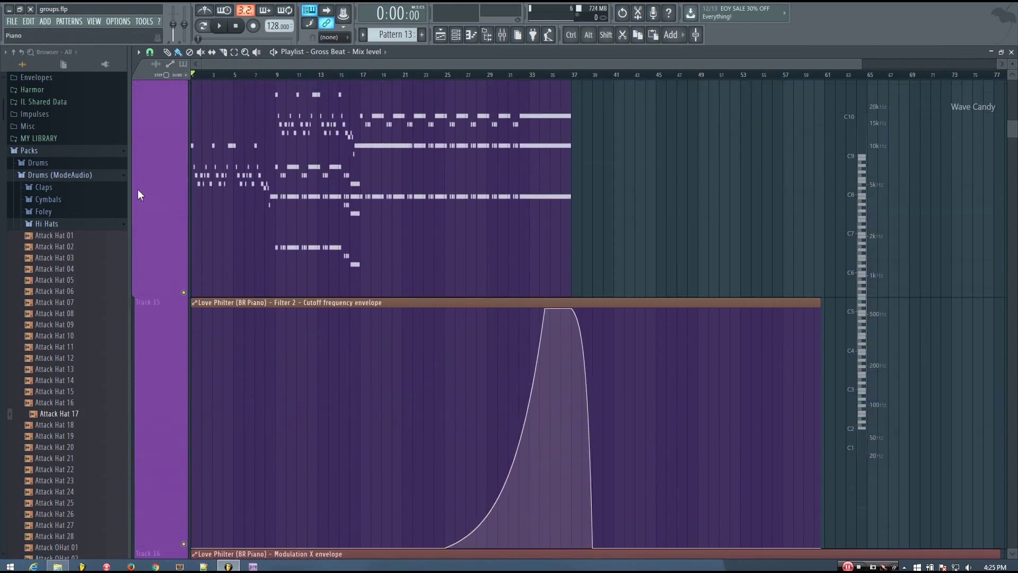
left_click(138, 195)
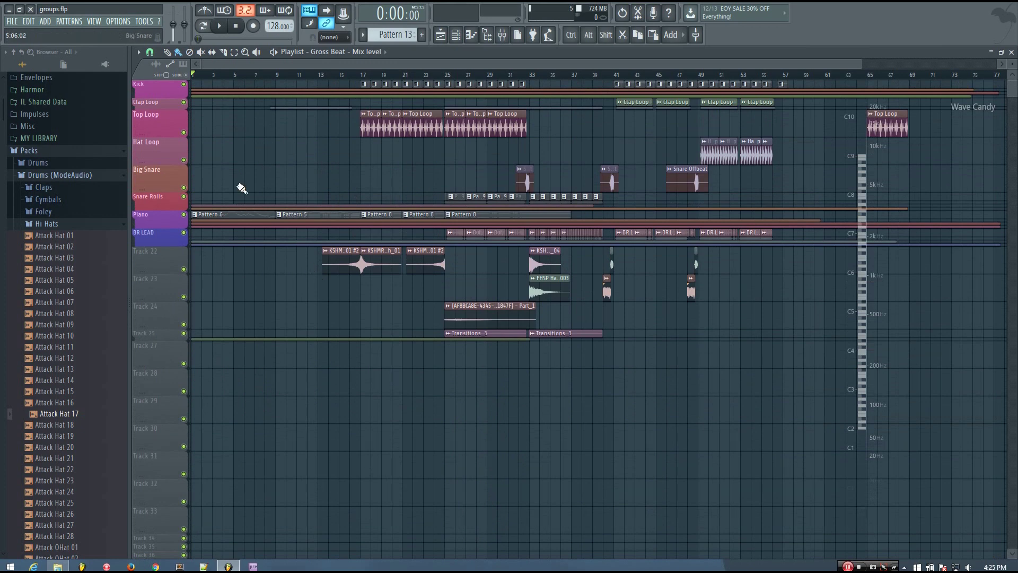
left_click(138, 218)
scroll(382, 220, "down", 7)
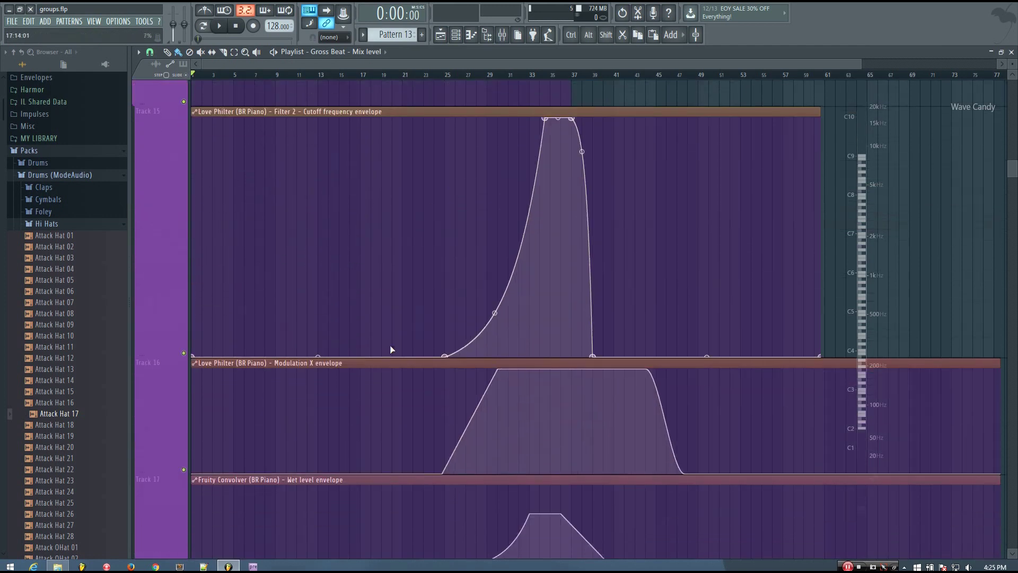
scroll(391, 351, "up", 6)
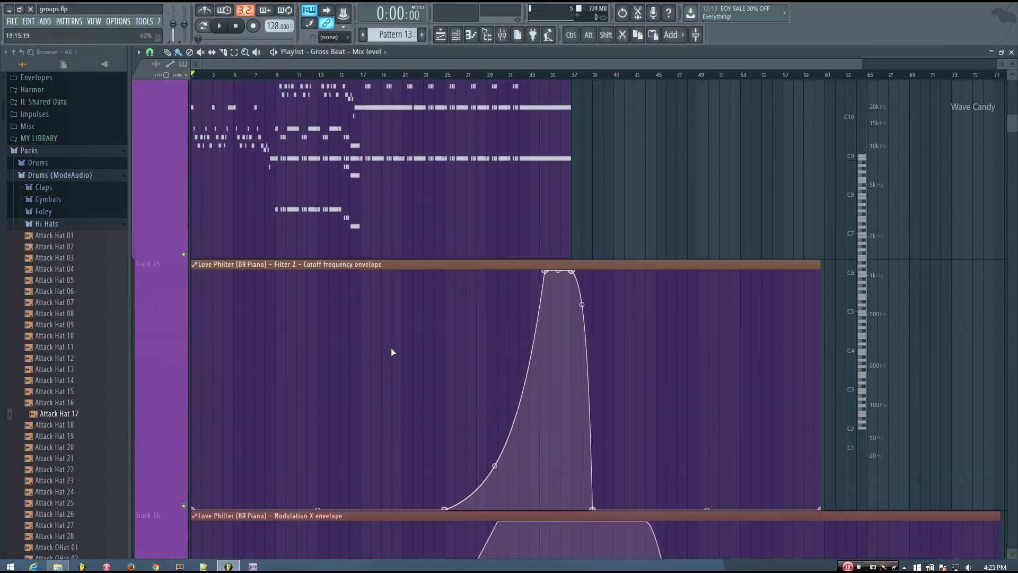
left_click(140, 276)
scroll(164, 278, "up", 3)
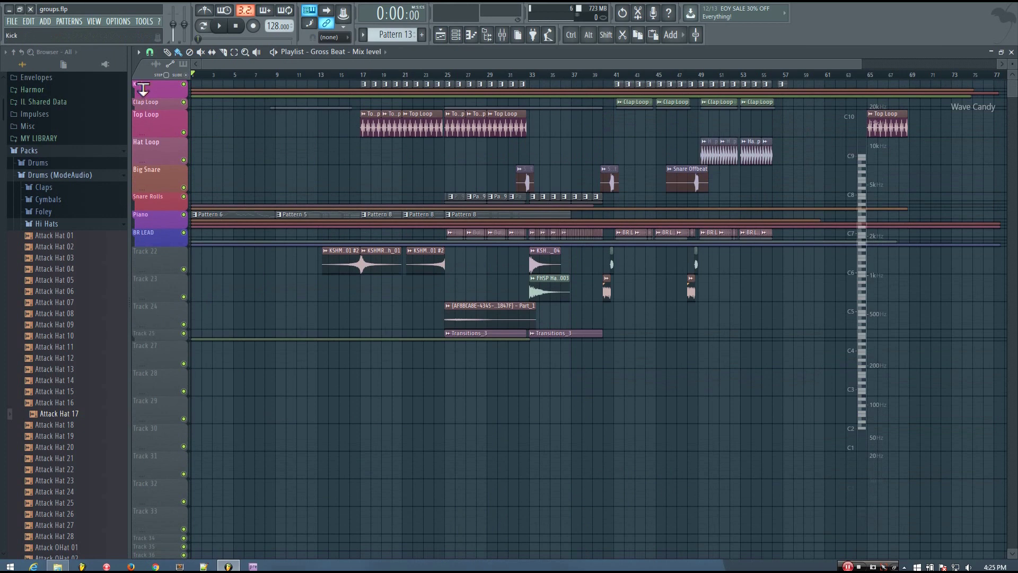
left_click(142, 89)
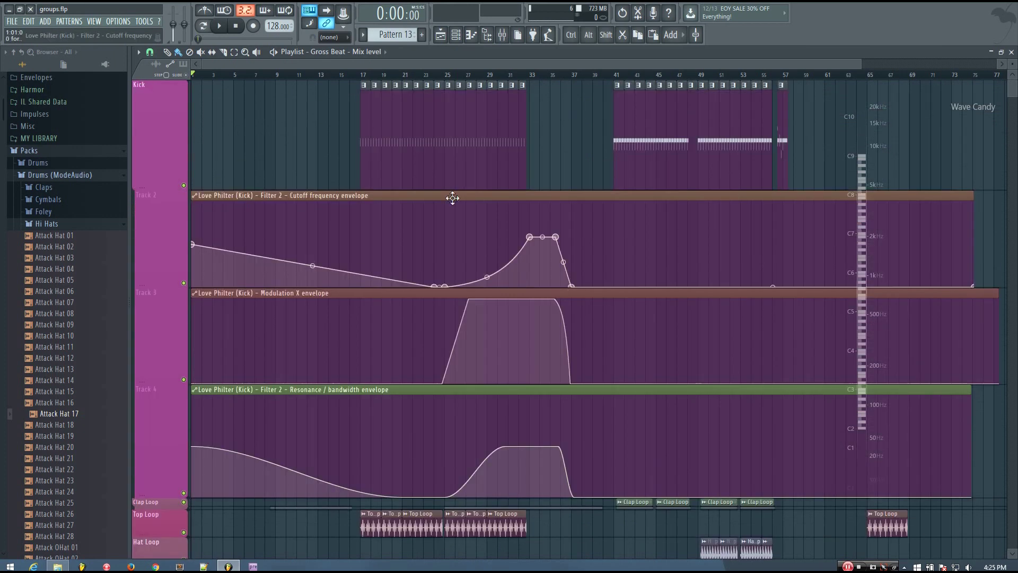
left_click(139, 135)
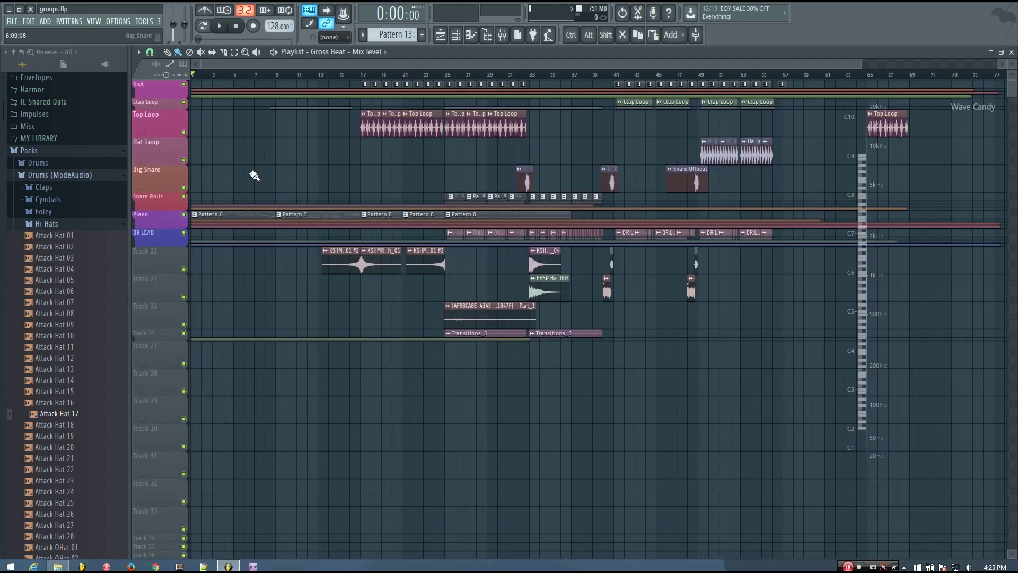
Step: Solo the Piano track, briefly re-enable Tracks 30 and 28, then solo Piano again
right_click(184, 214)
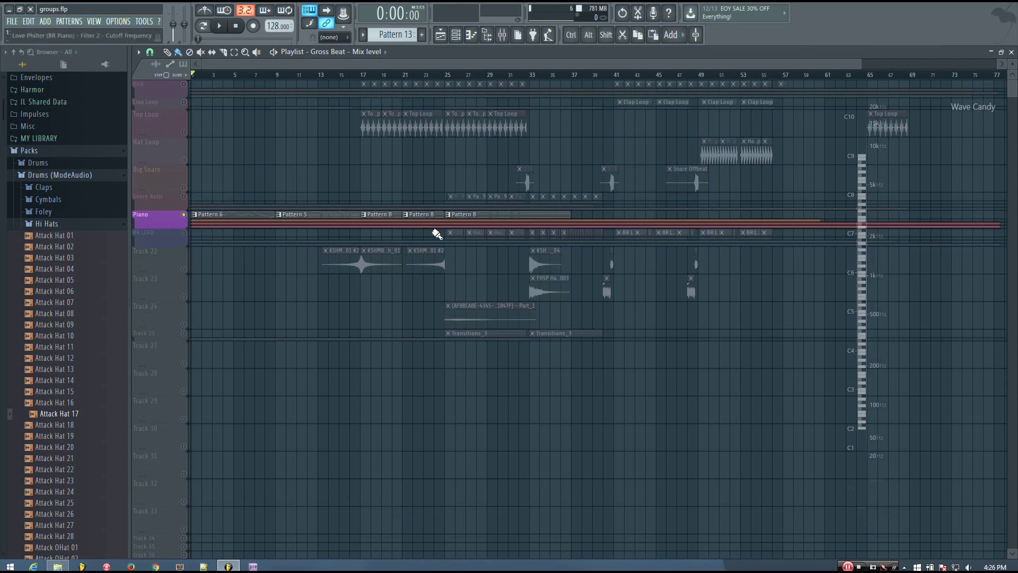
left_click(184, 446)
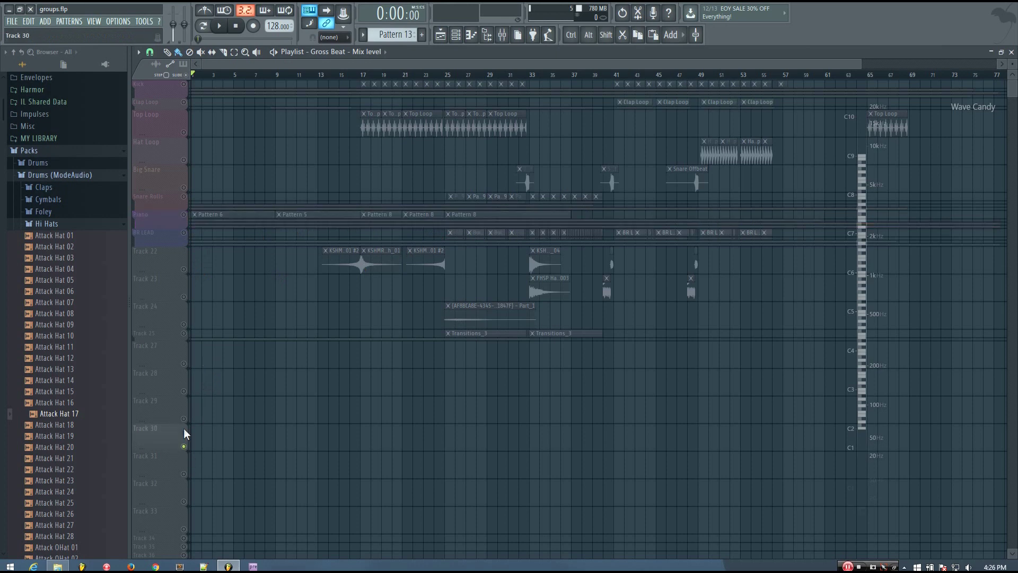
left_click(184, 392)
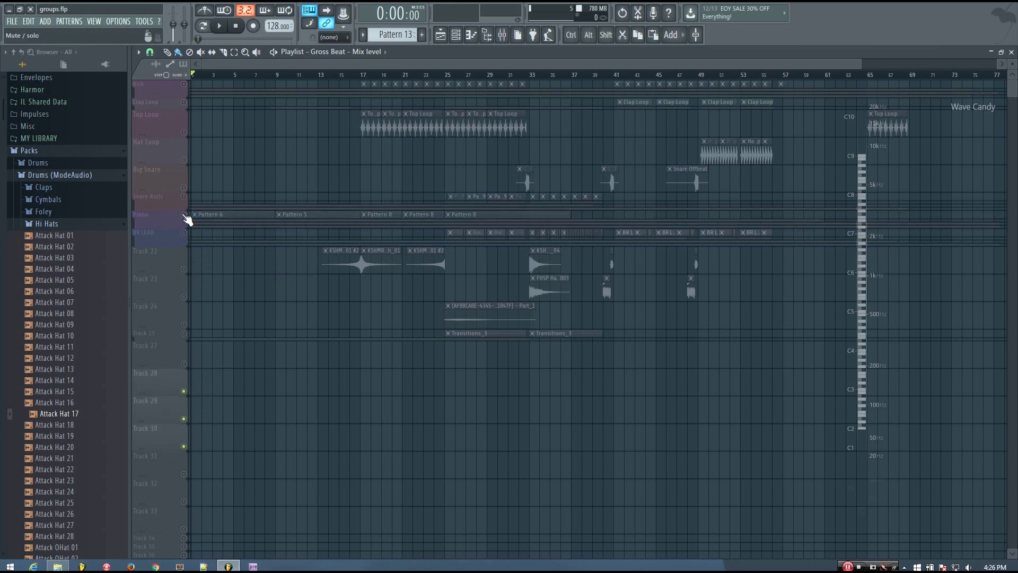
right_click(183, 215)
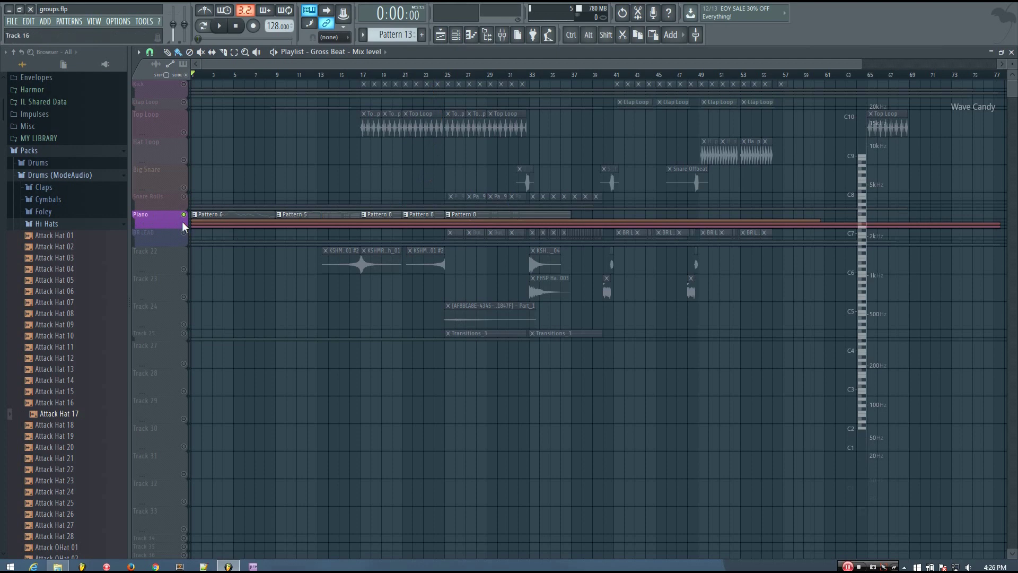
Step: Expand the Piano group to view its contents, then collapse it back to one row
left_click(139, 220)
scroll(345, 323, "down", 6)
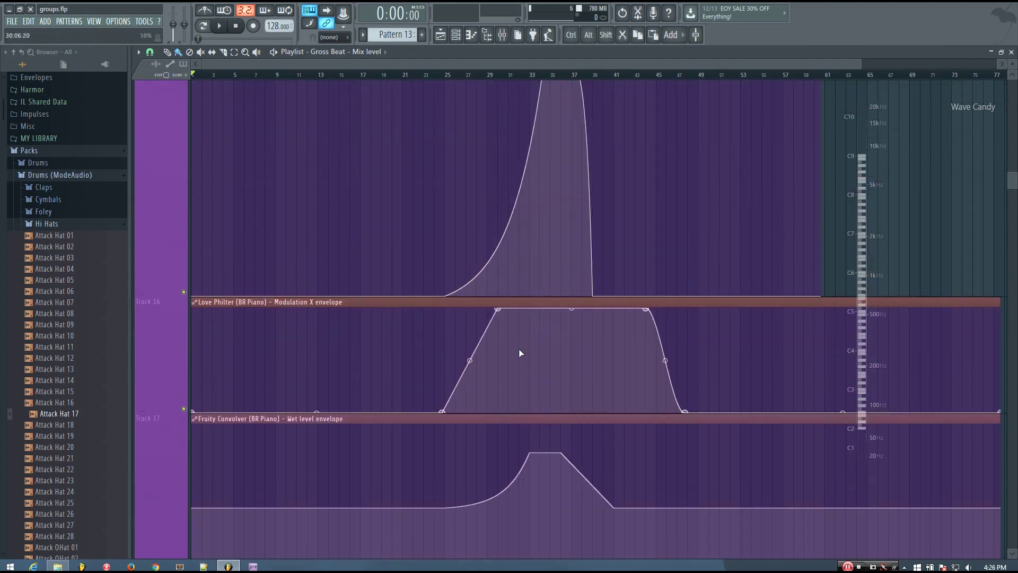
scroll(518, 352, "up", 5)
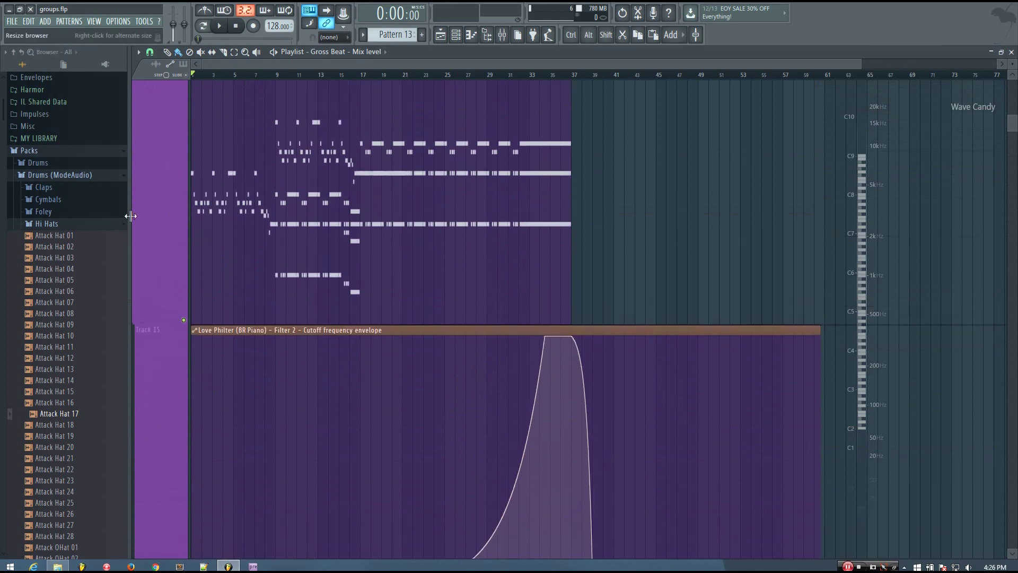
left_click(139, 216)
scroll(392, 159, "up", 2)
scroll(409, 267, "up", 4)
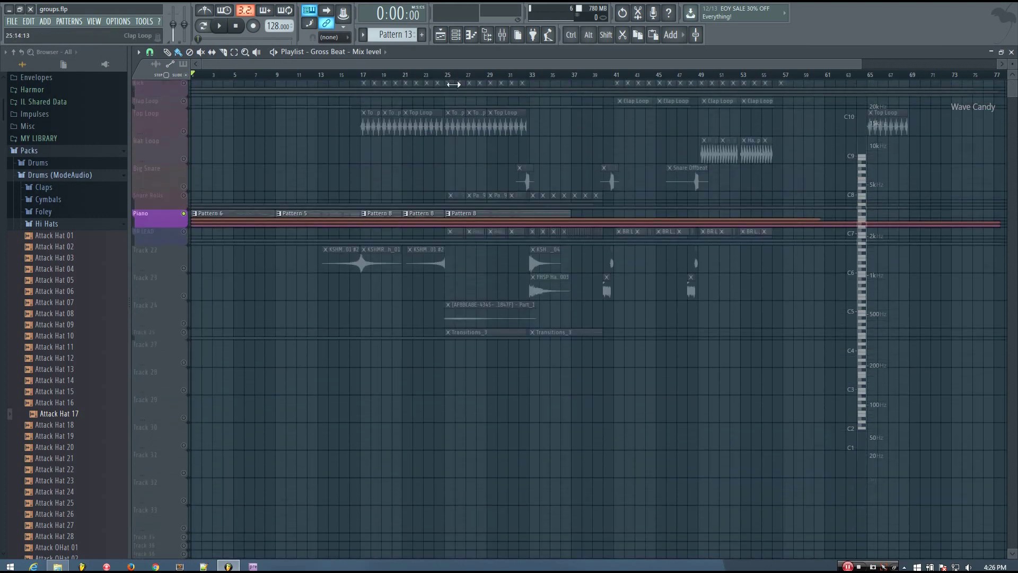
Step: Play the soloed Piano from near bar 24 and stop playback
left_click(436, 75)
key("space")
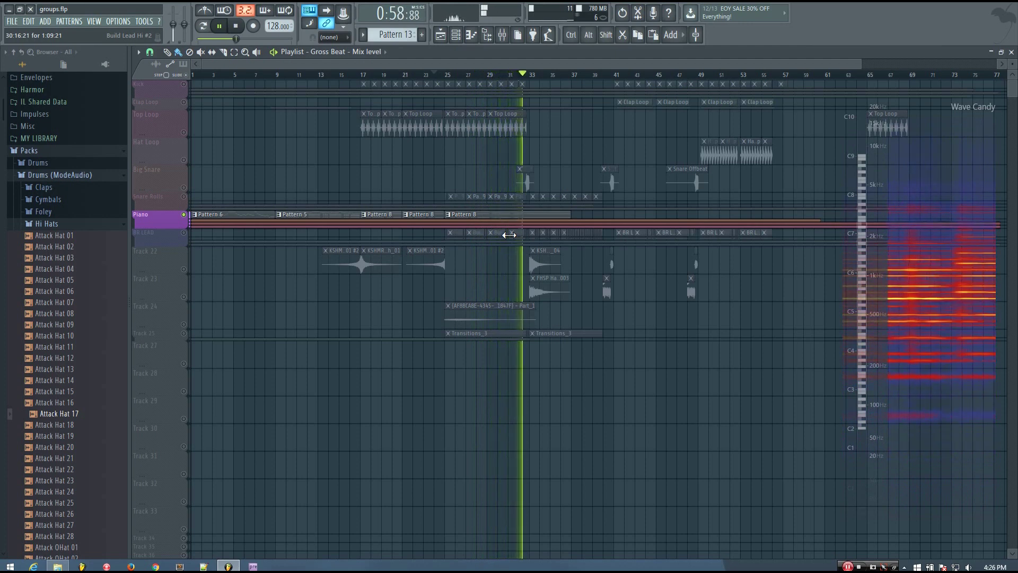
key("space")
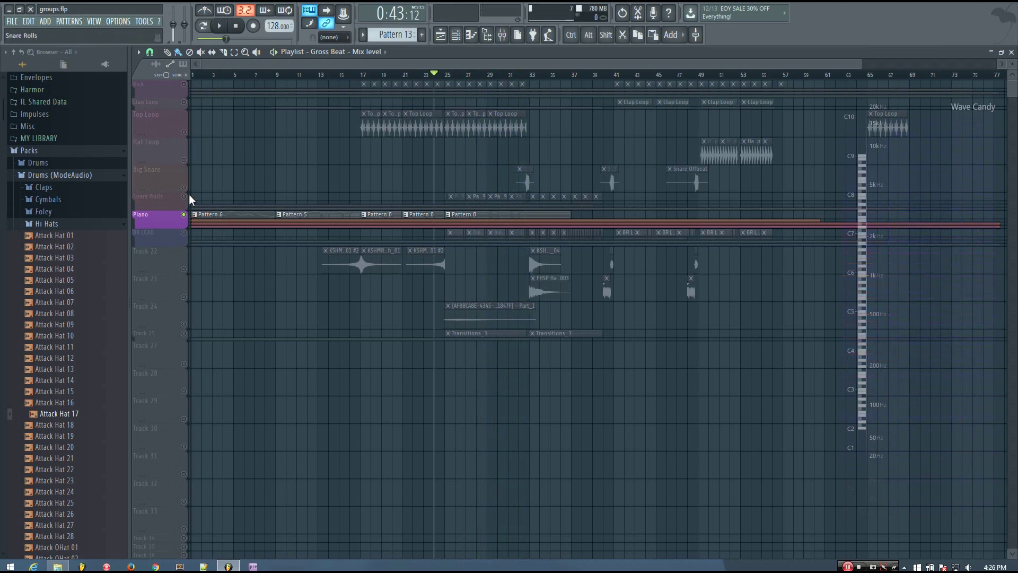
Step: Select and expand the Snare Rolls group, then play from bar 25 and stop
left_click(177, 202)
left_click(139, 197)
scroll(425, 295, "down", 5)
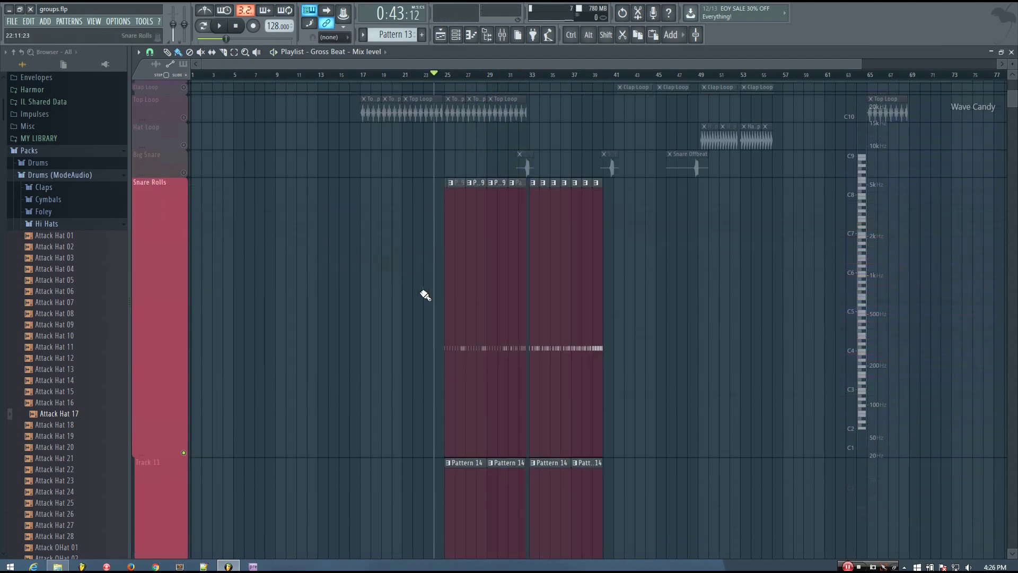
scroll(168, 353, "up", 2)
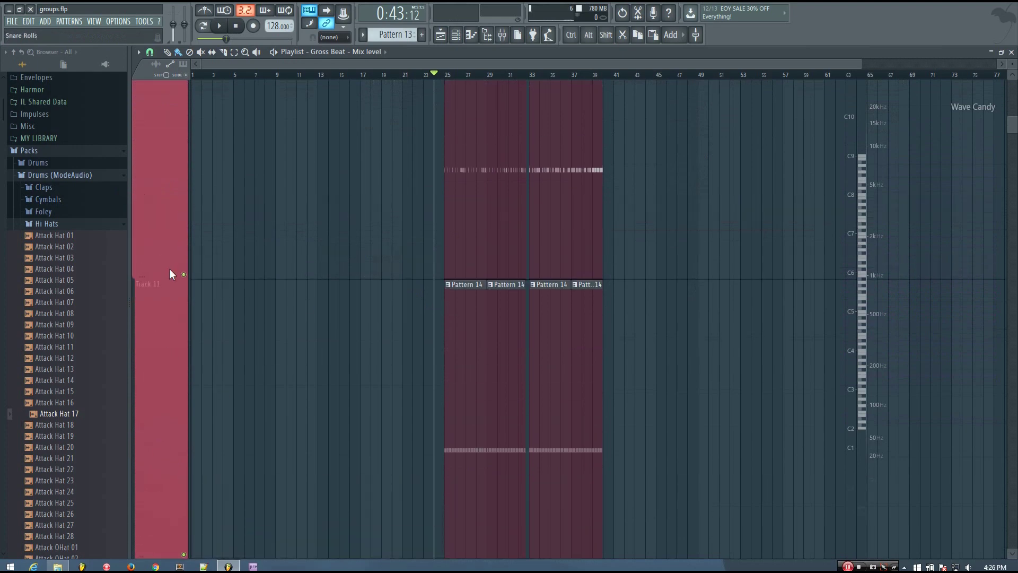
scroll(168, 218, "down", 4)
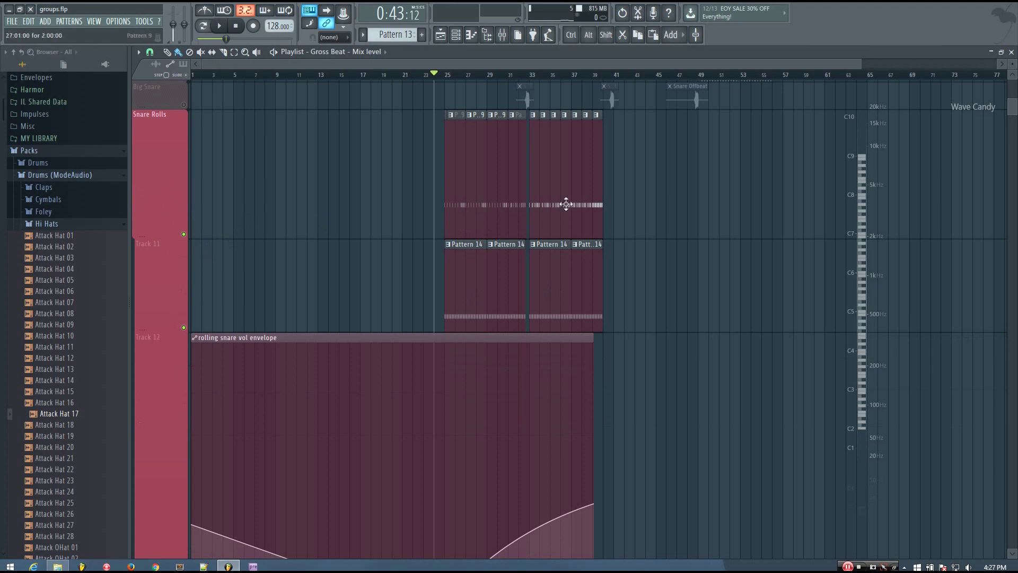
scroll(451, 100, "down", 1)
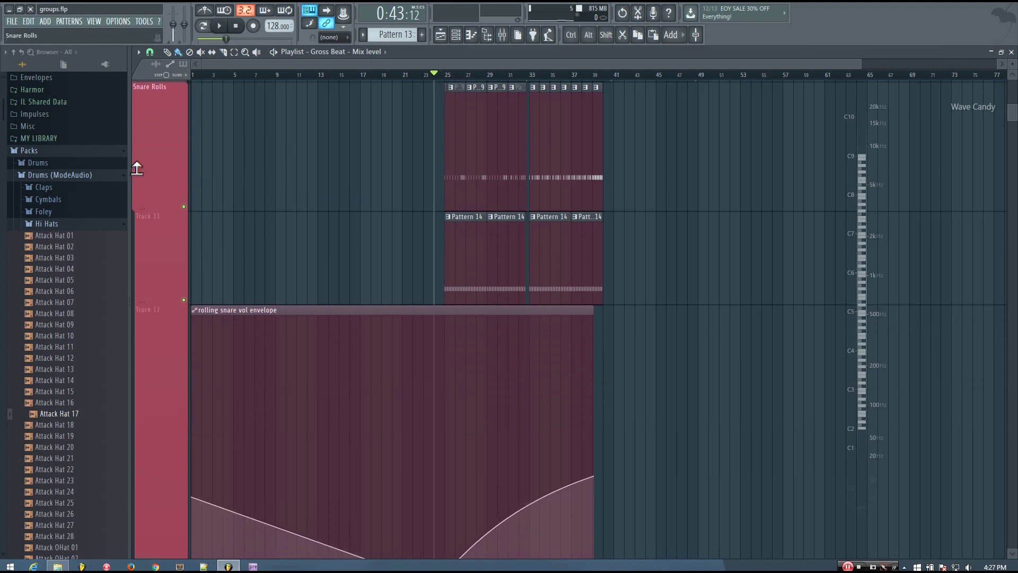
scroll(382, 144, "down", 3)
left_click(457, 78)
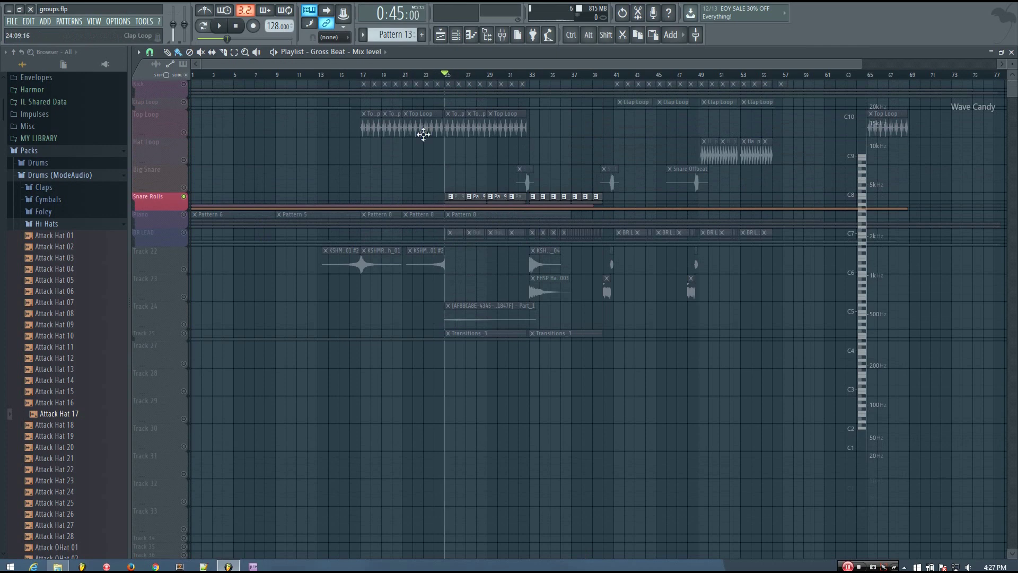
key("space")
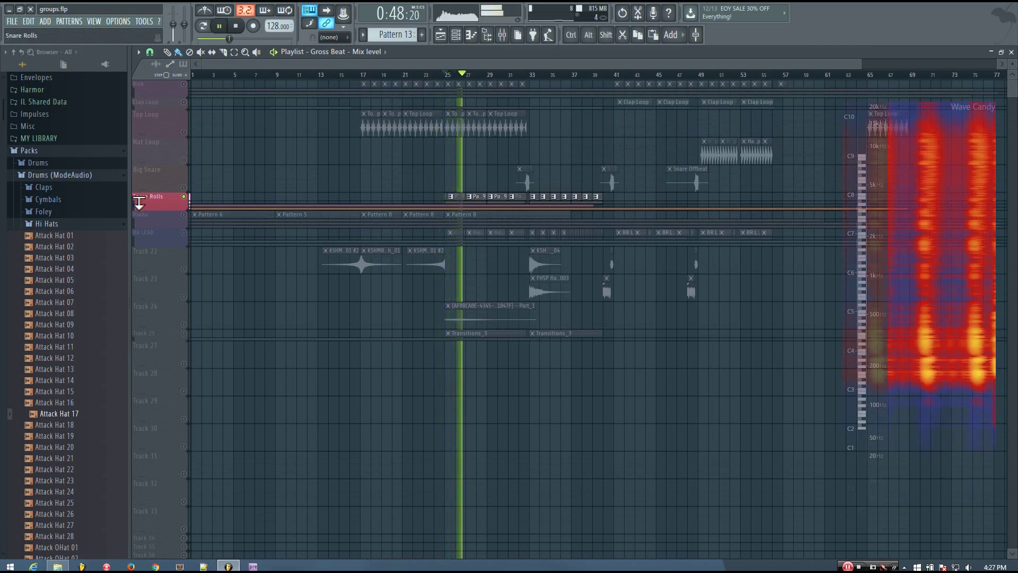
key("space")
Step: Expand the Snare Rolls group again and select the Snare Rolls track
left_click(139, 199)
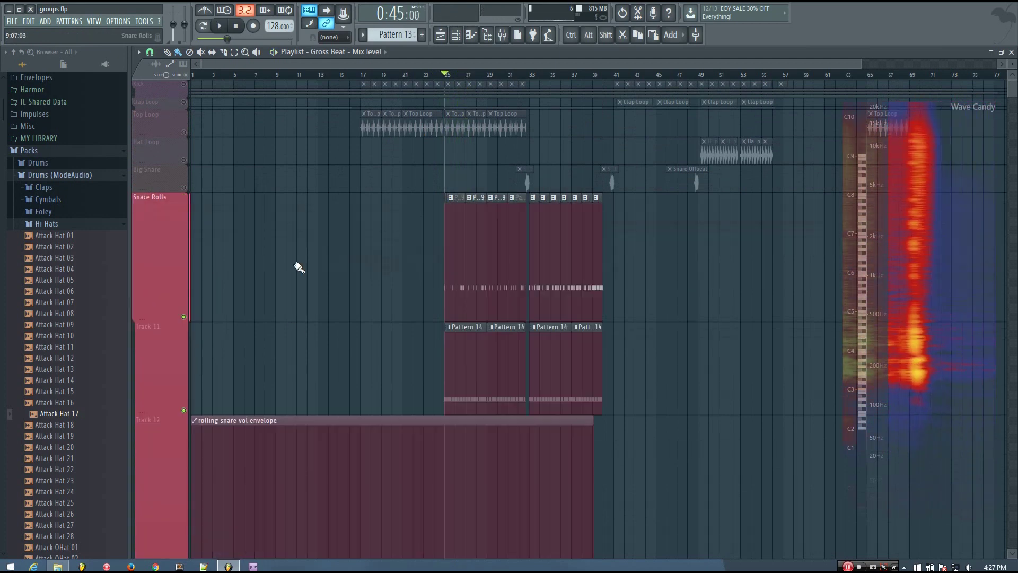
scroll(228, 291, "down", 4)
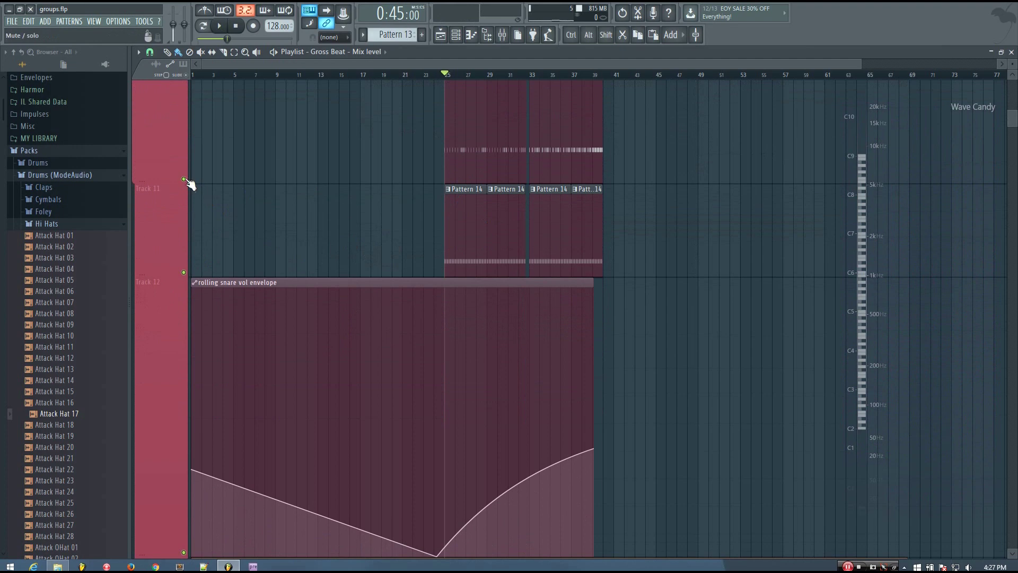
scroll(200, 257, "up", 4)
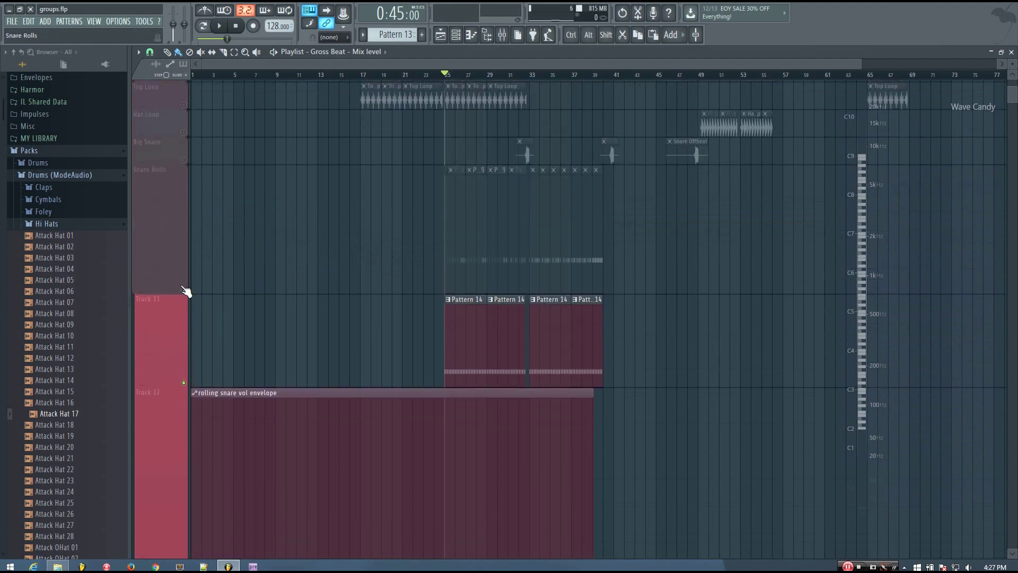
left_click(186, 290)
scroll(210, 308, "down", 4)
Step: During playback solo Track 11, then Snare Rolls, stop, and fold the Snare Rolls group
key("space")
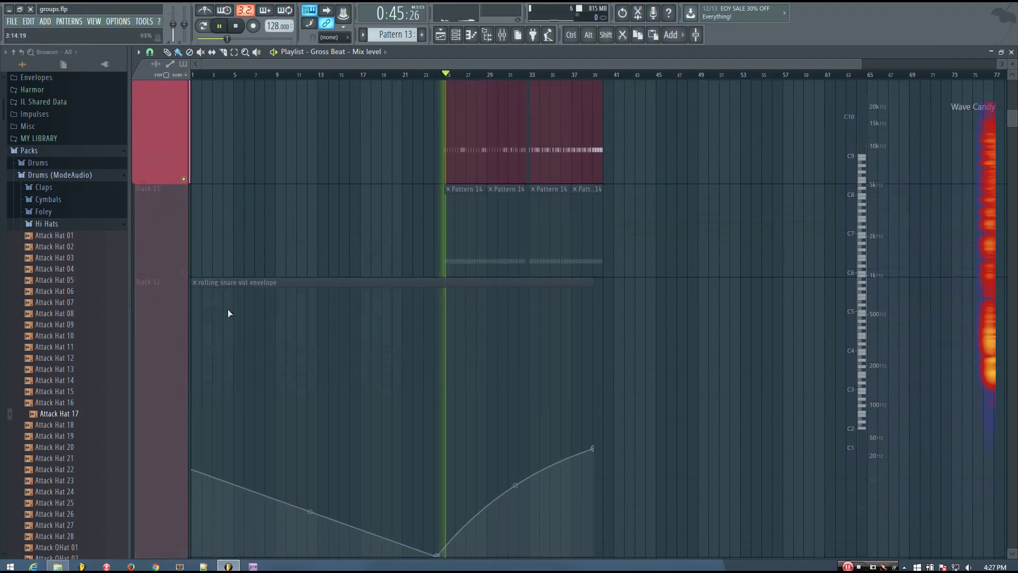
scroll(233, 323, "up", 3)
left_click(185, 356)
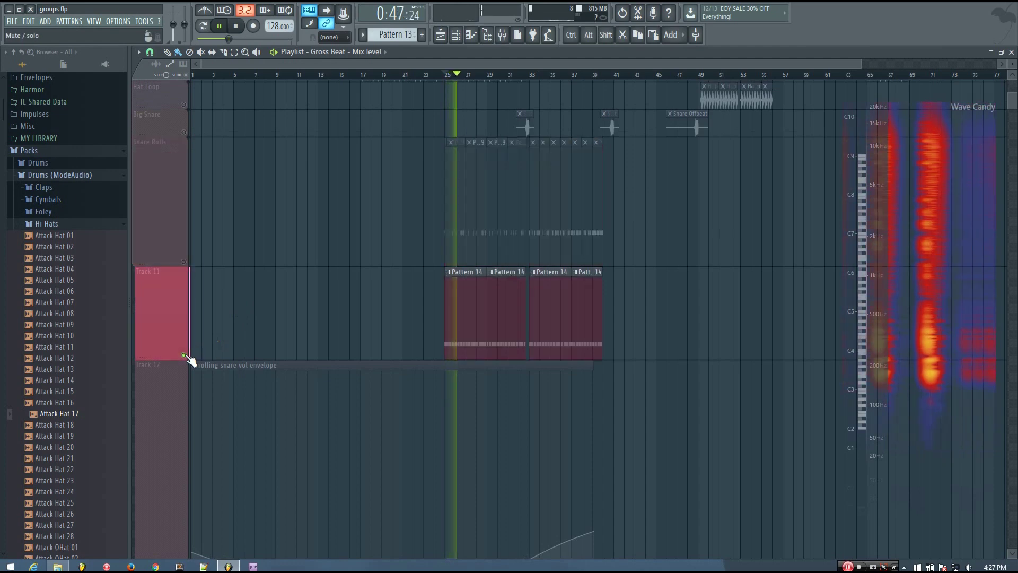
left_click(185, 263)
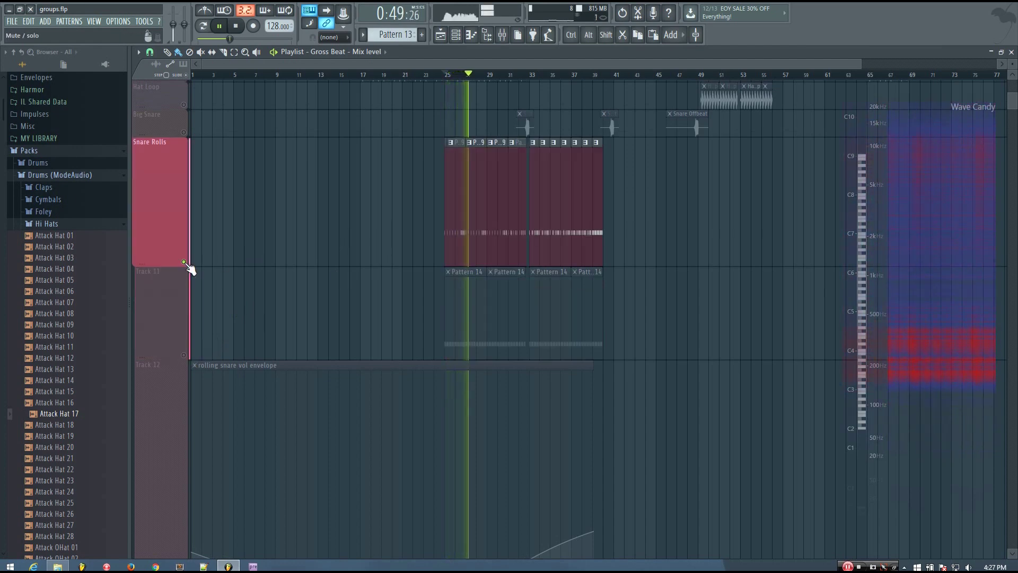
key("space")
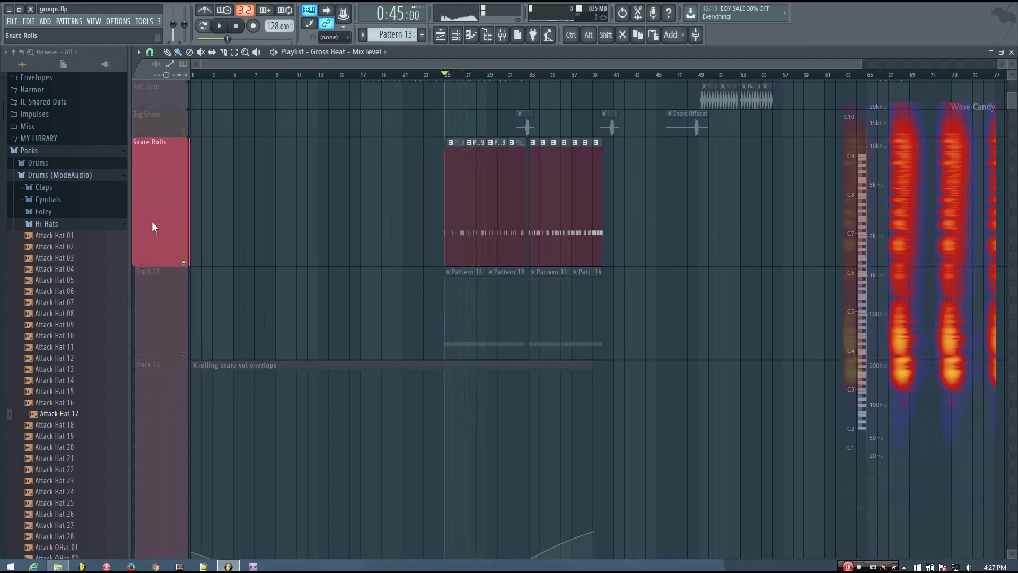
left_click(189, 142)
Step: Re-solo Snare Rolls for one short playback, then release its solo so all tracks play
right_click(186, 143)
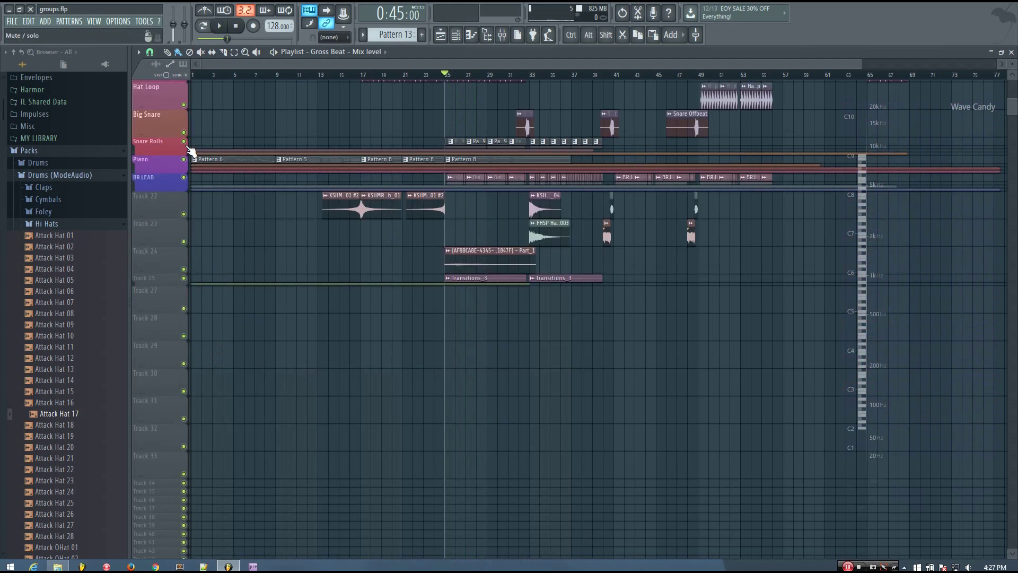
right_click(186, 143)
key("space")
scroll(419, 289, "up", 2)
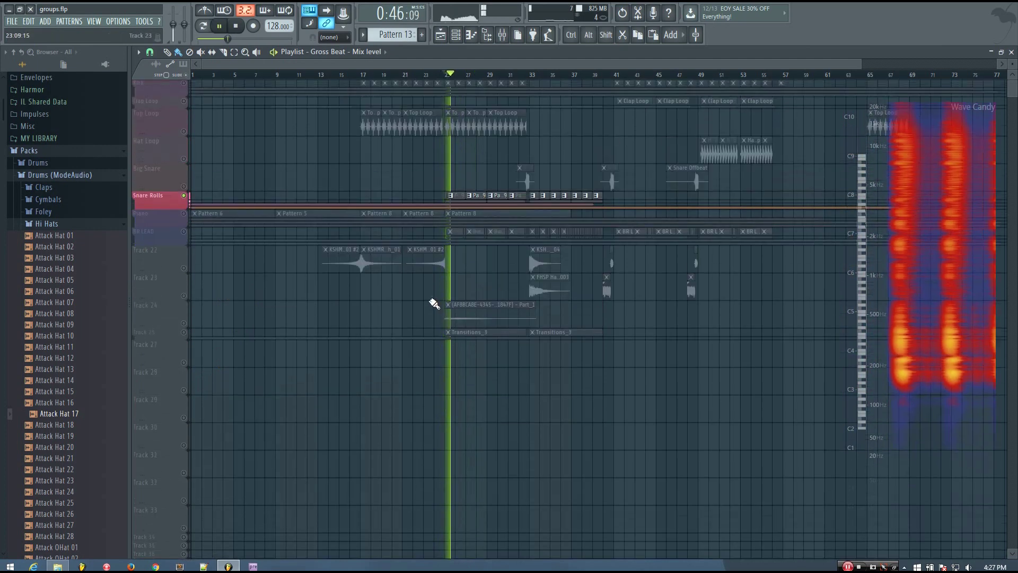
key("space")
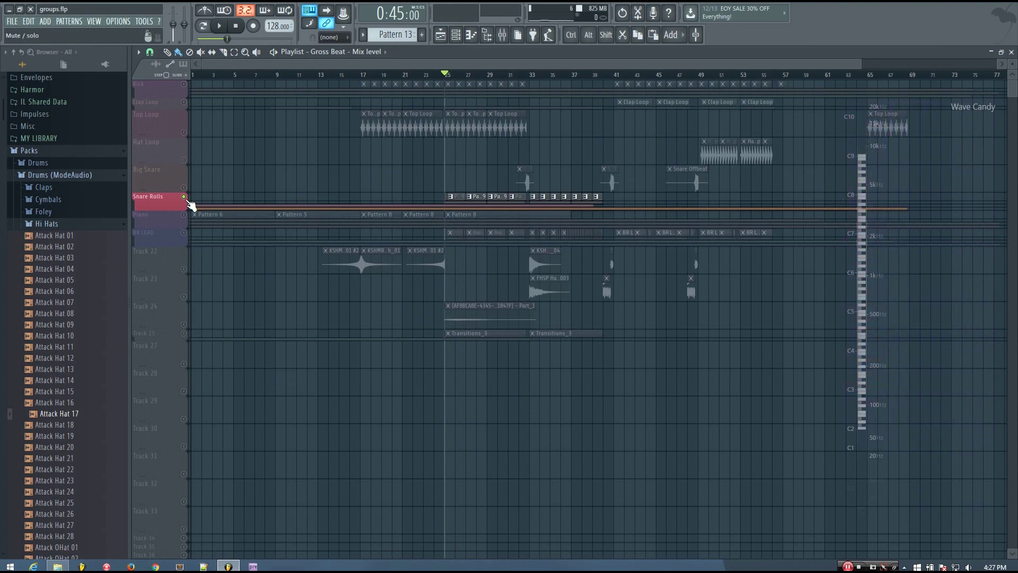
right_click(185, 198)
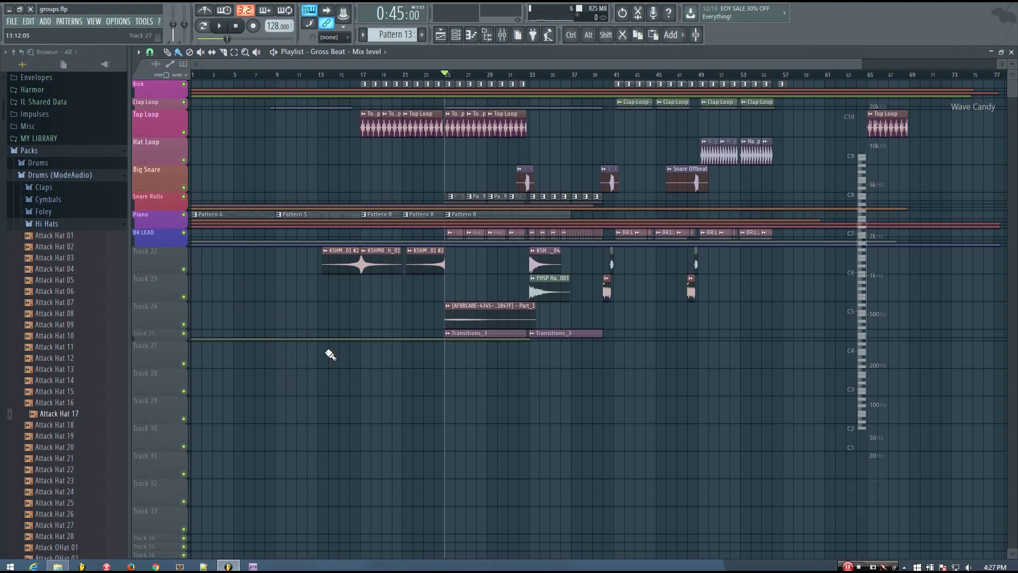
scroll(329, 368, "down", 2)
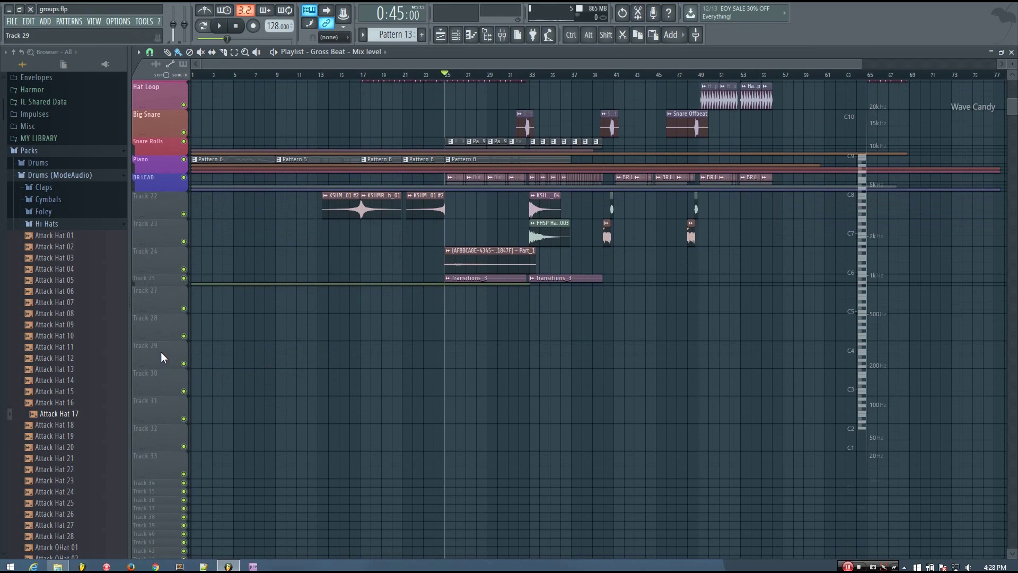
scroll(154, 351, "down", 1)
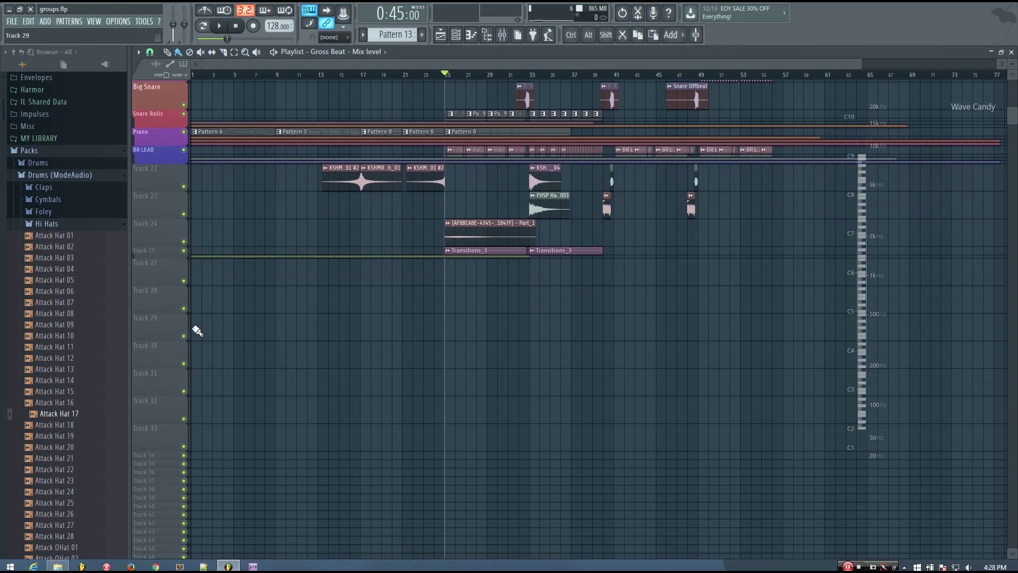
Step: Rename Track 29 to 'Group' and pick green from its colour swatch
double_click(166, 319)
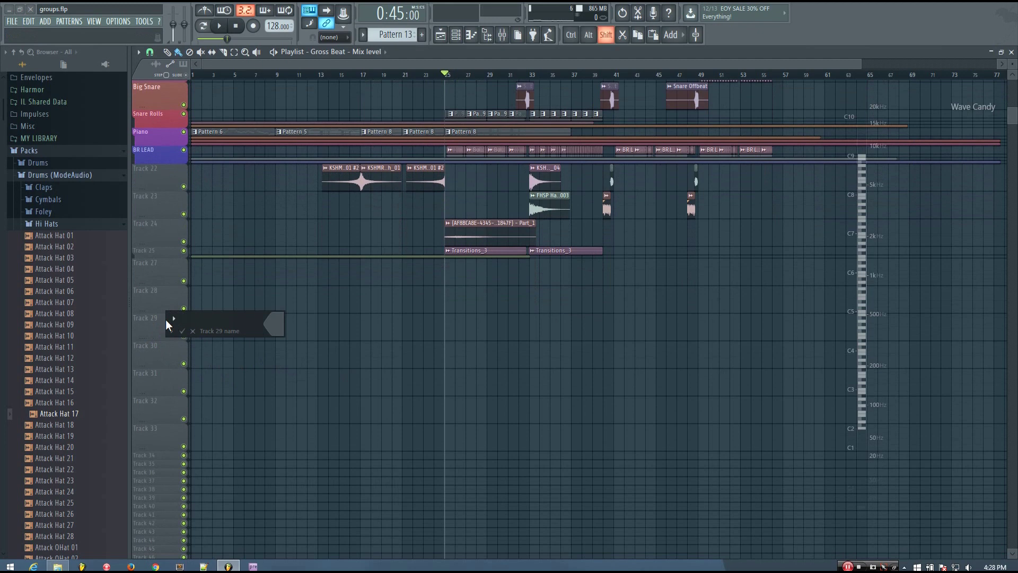
type("Group")
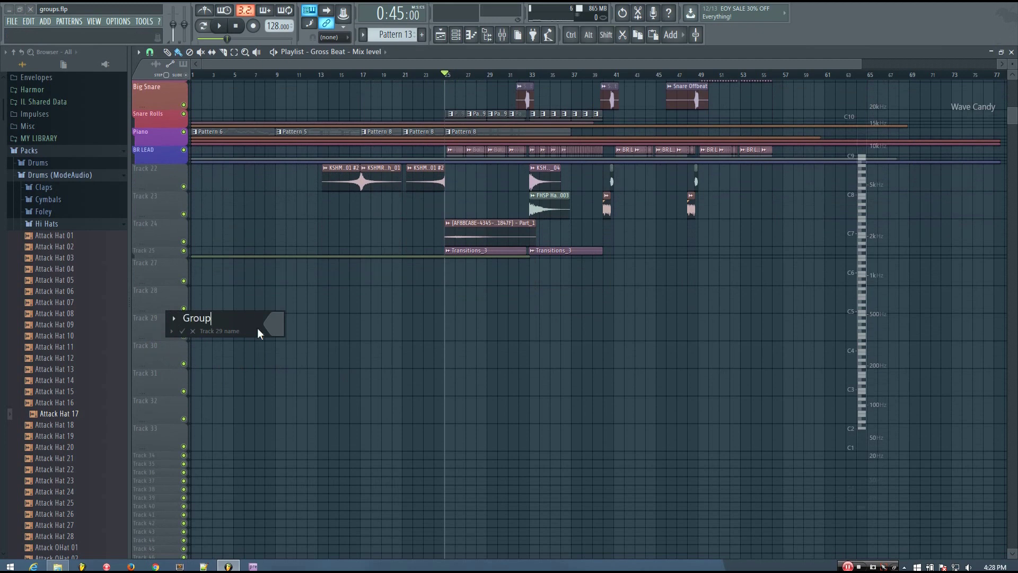
left_click(273, 321)
left_click(327, 313)
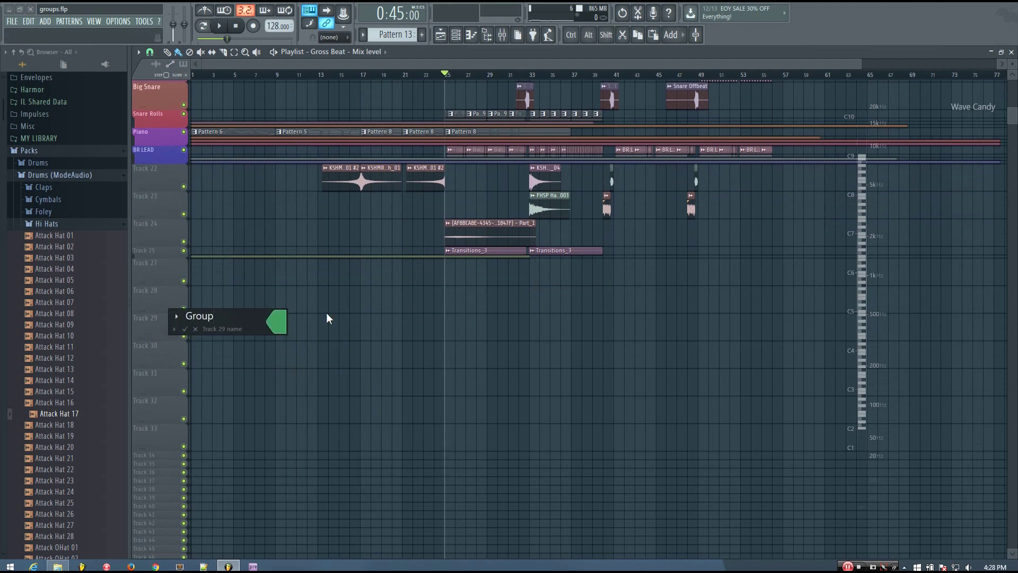
key("Return")
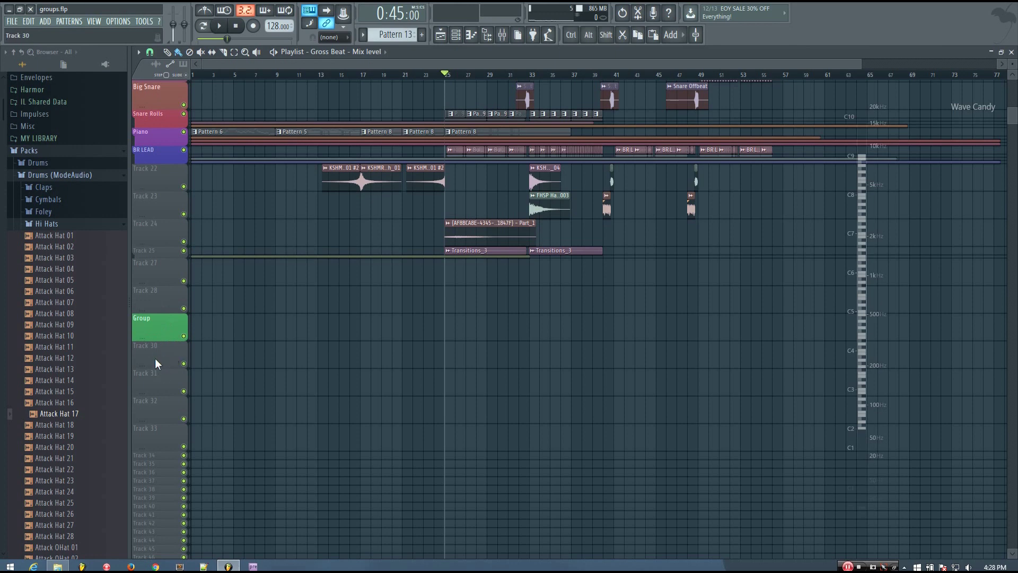
Step: Enlarge Track 30's row and nest it inside the Group with 'Group with above track'
left_click_drag(158, 364, 162, 239)
right_click(154, 382)
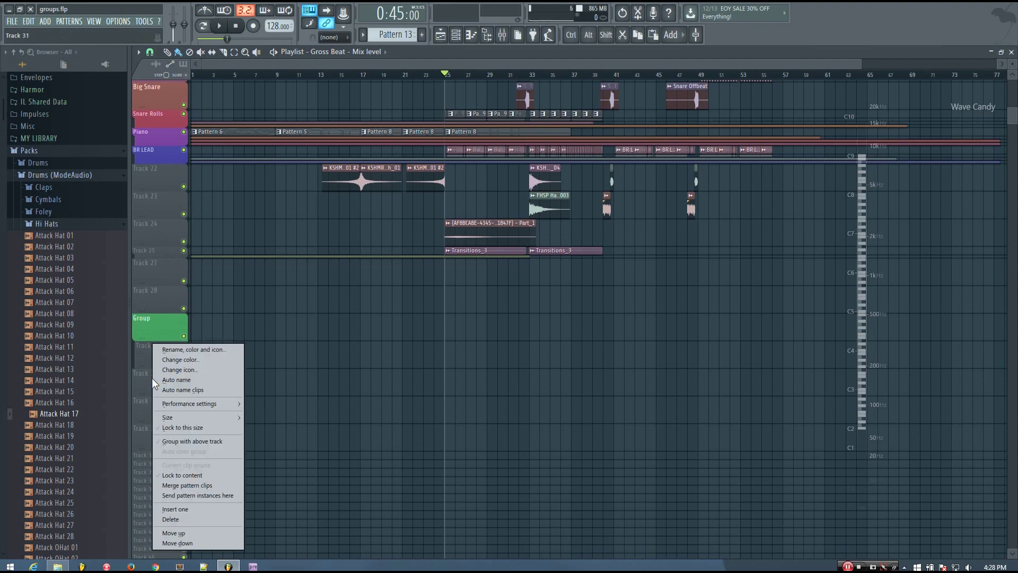
left_click(189, 442)
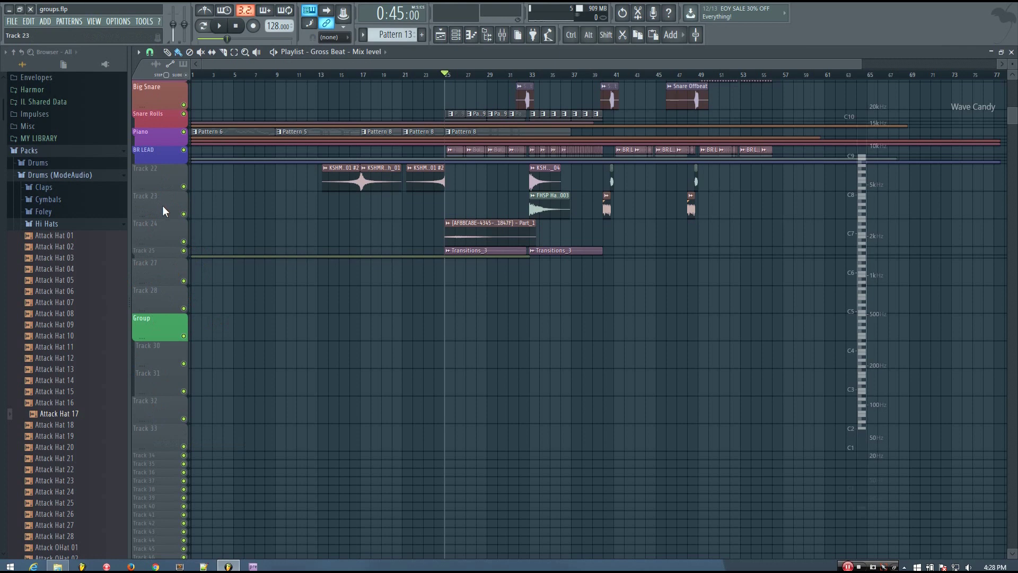
Step: Move the FHSP sample track down into the Group and nest Track 31 as well
left_click_drag(163, 211, 163, 384)
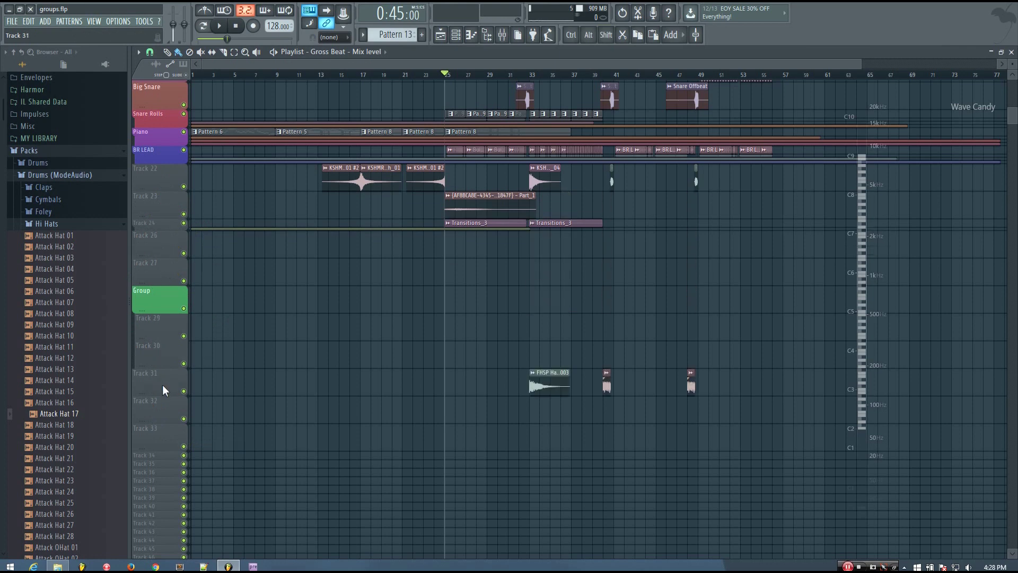
right_click(165, 374)
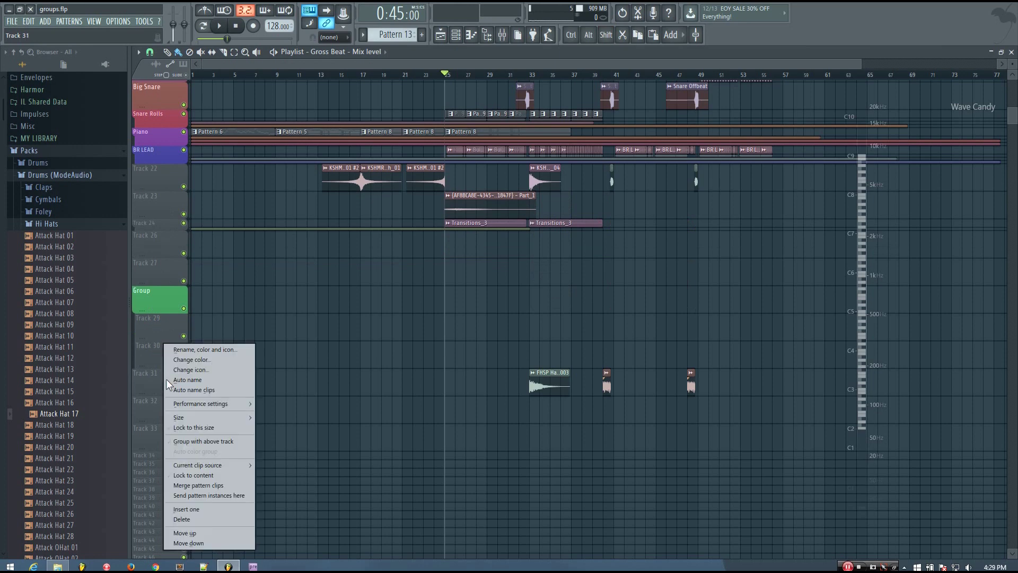
left_click(207, 442)
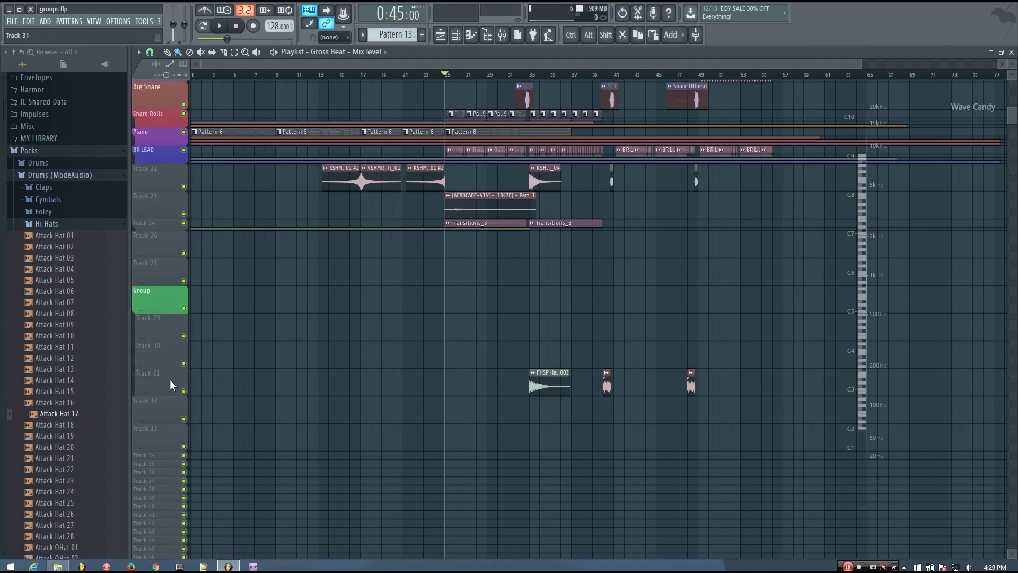
Step: Auto-colour the Group's tracks green, move it beneath BR LEAD, and fold it to one row
right_click(155, 295)
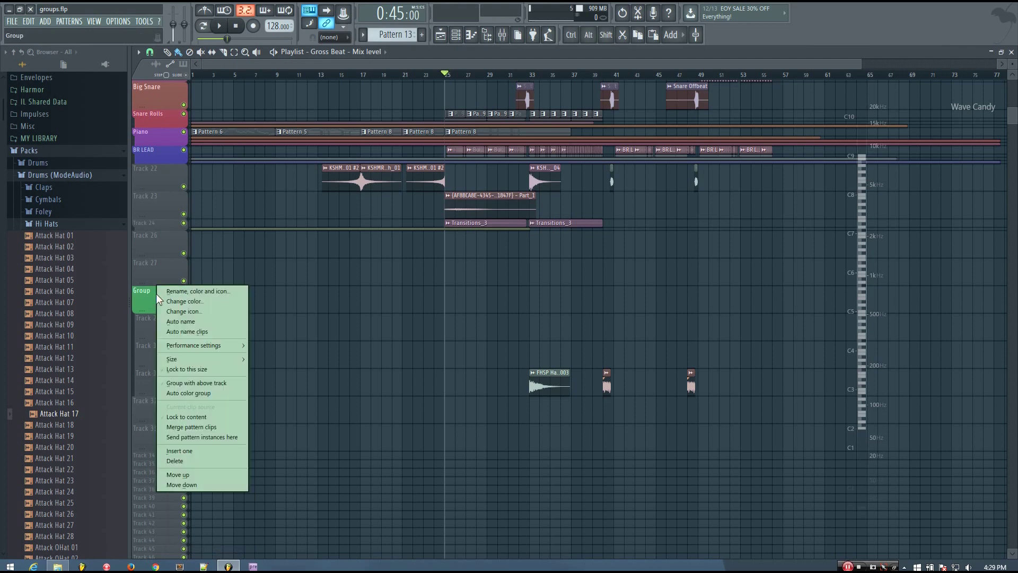
left_click(187, 392)
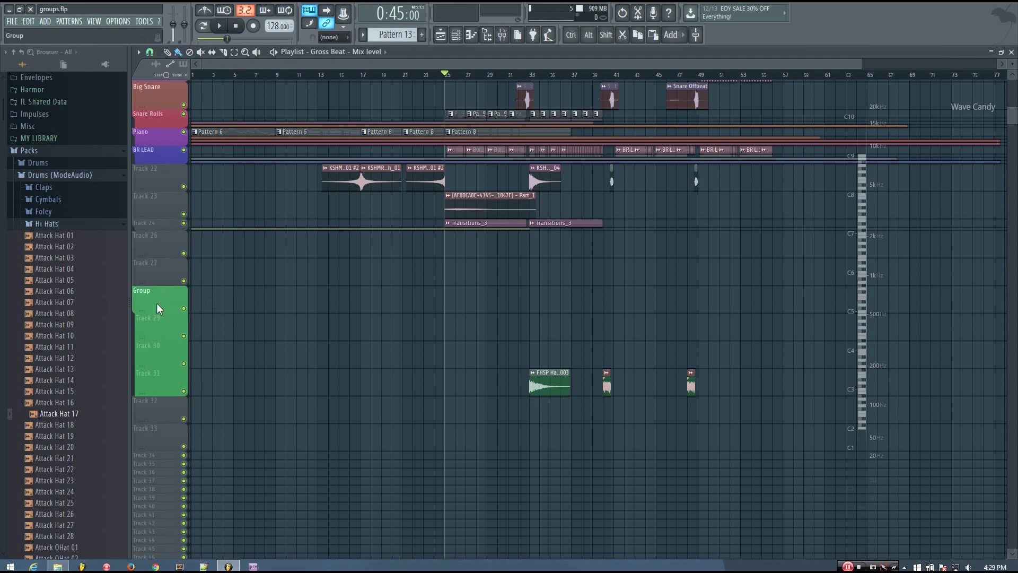
left_click_drag(157, 306, 159, 177)
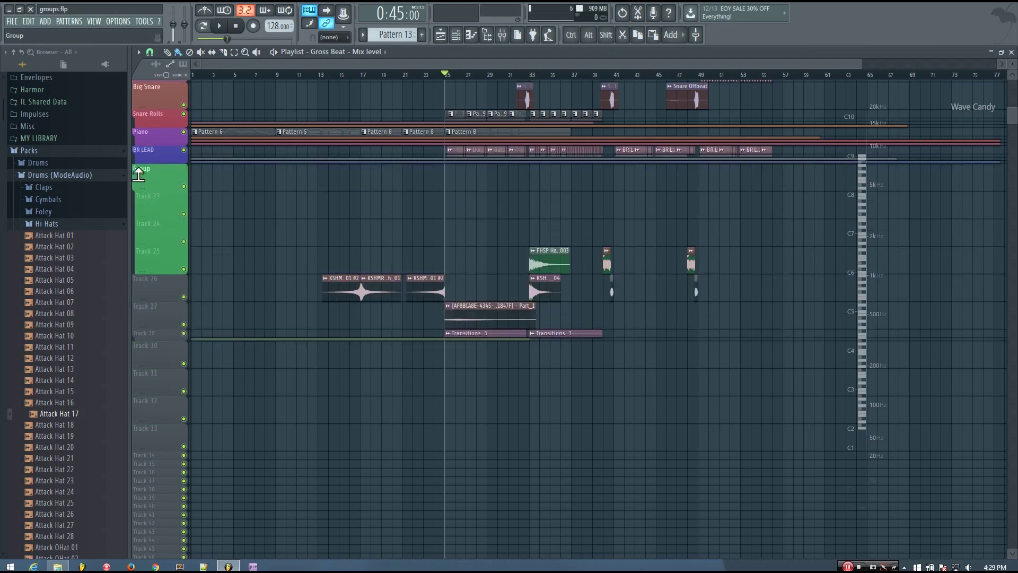
left_click(138, 174)
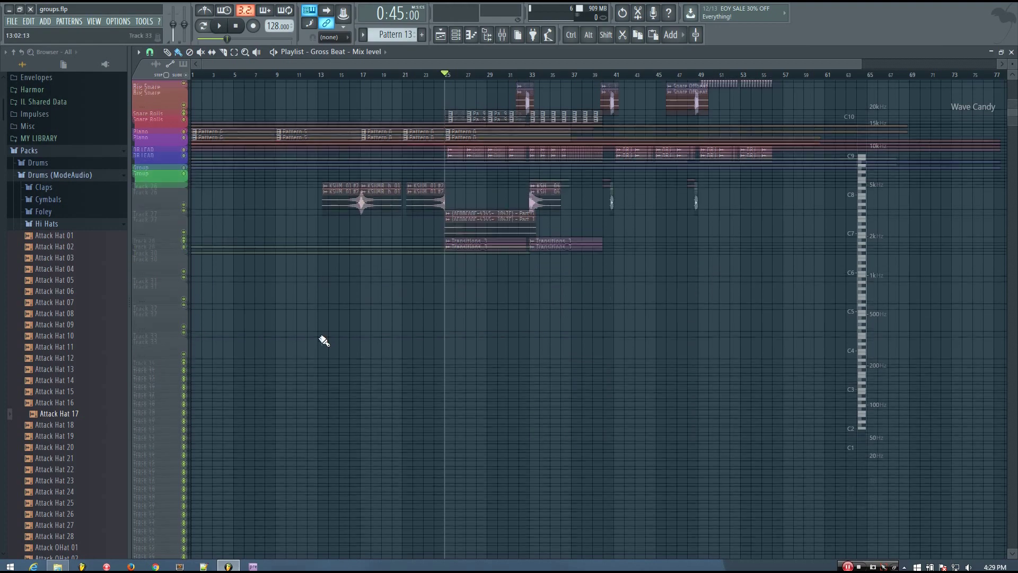
scroll(321, 341, "up", 3)
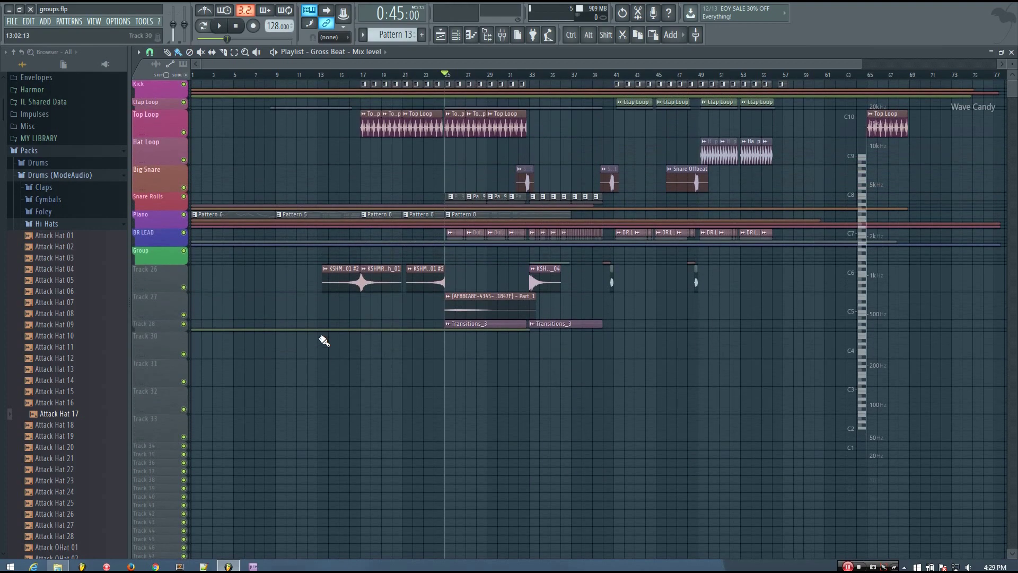